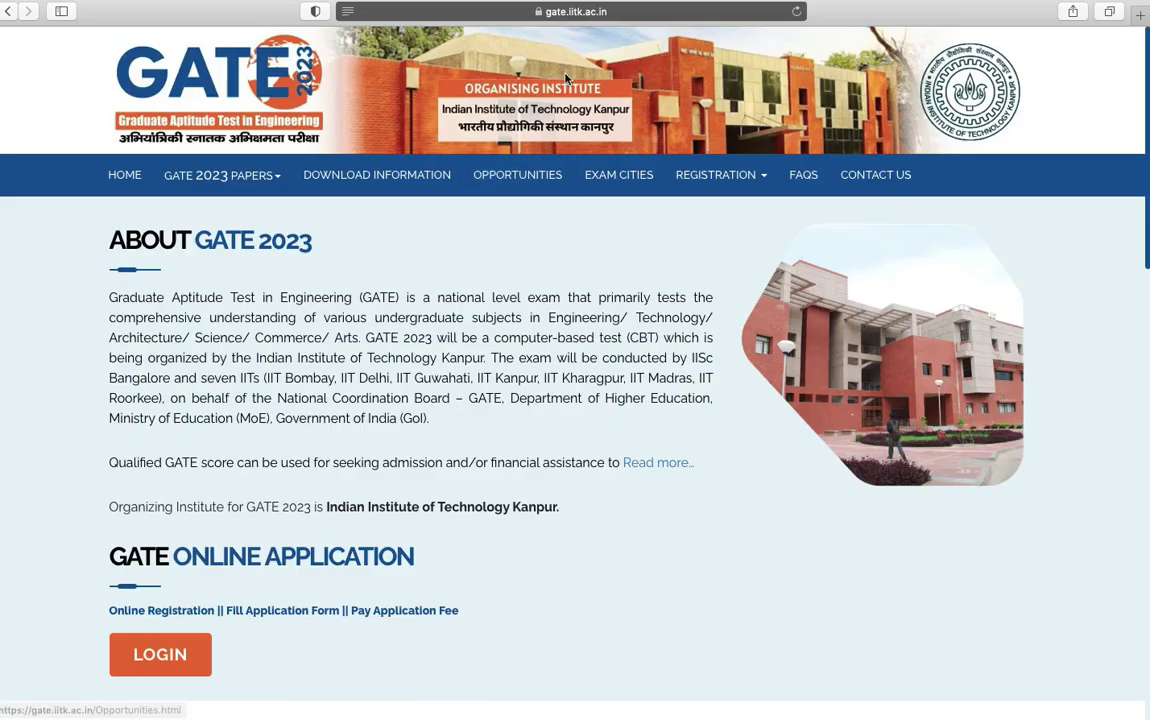
# Bring up the GOAPS Register page from the browser address bar
pyautogui.click(563, 12)
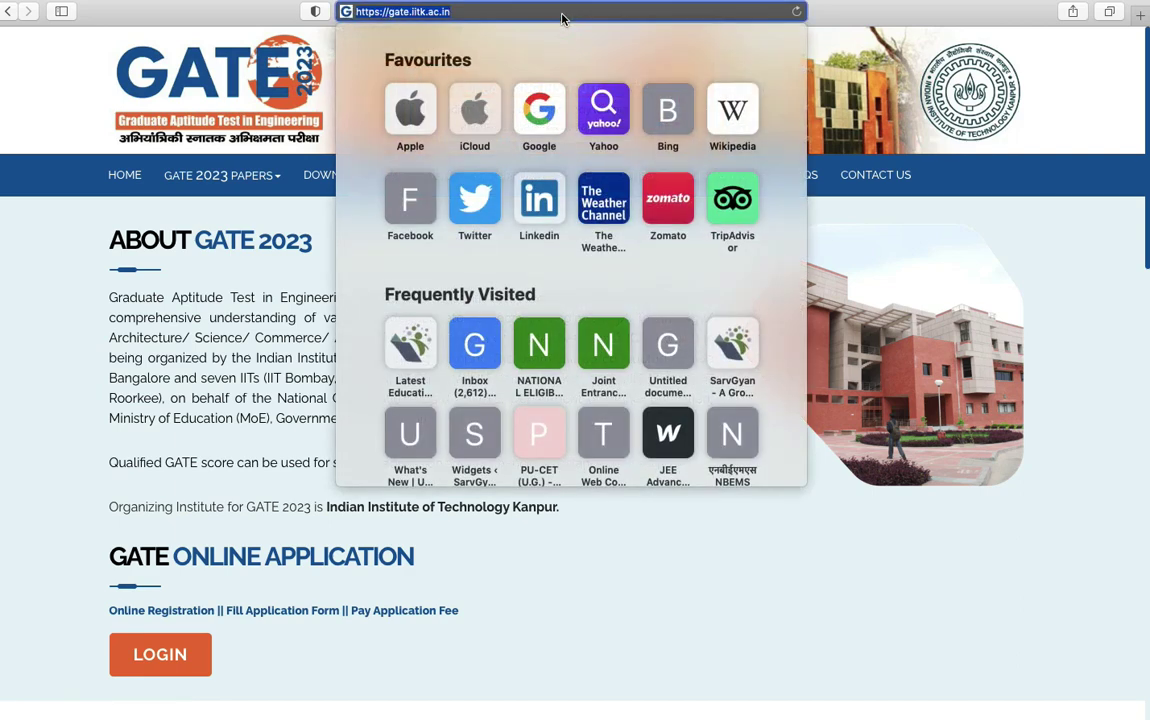
pyautogui.click(197, 268)
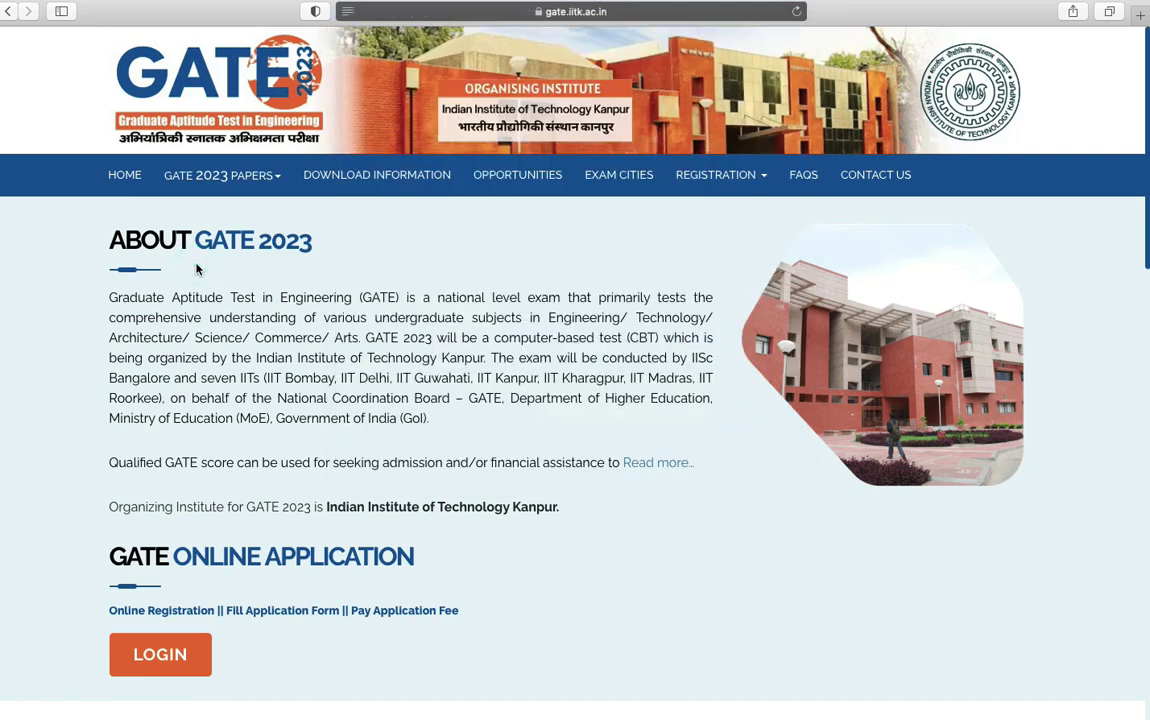
pyautogui.scroll(-3, 197, 268)
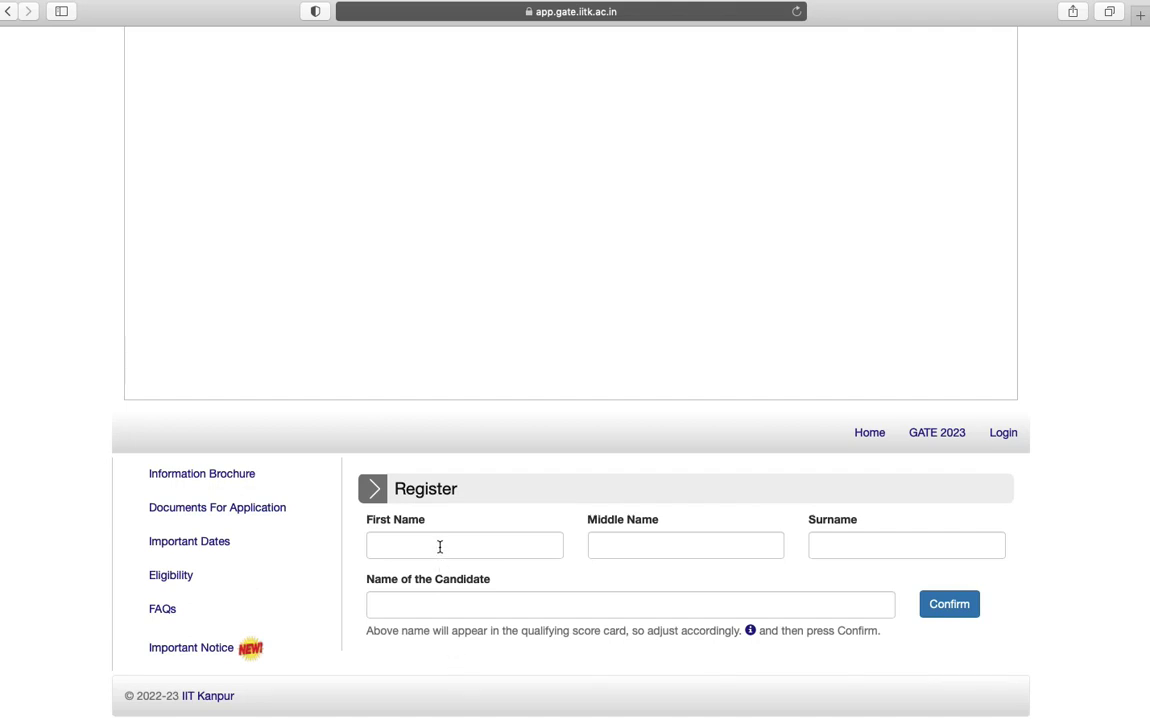
# Enter the candidate's first, middle and last names and confirm them
pyautogui.click(438, 542)
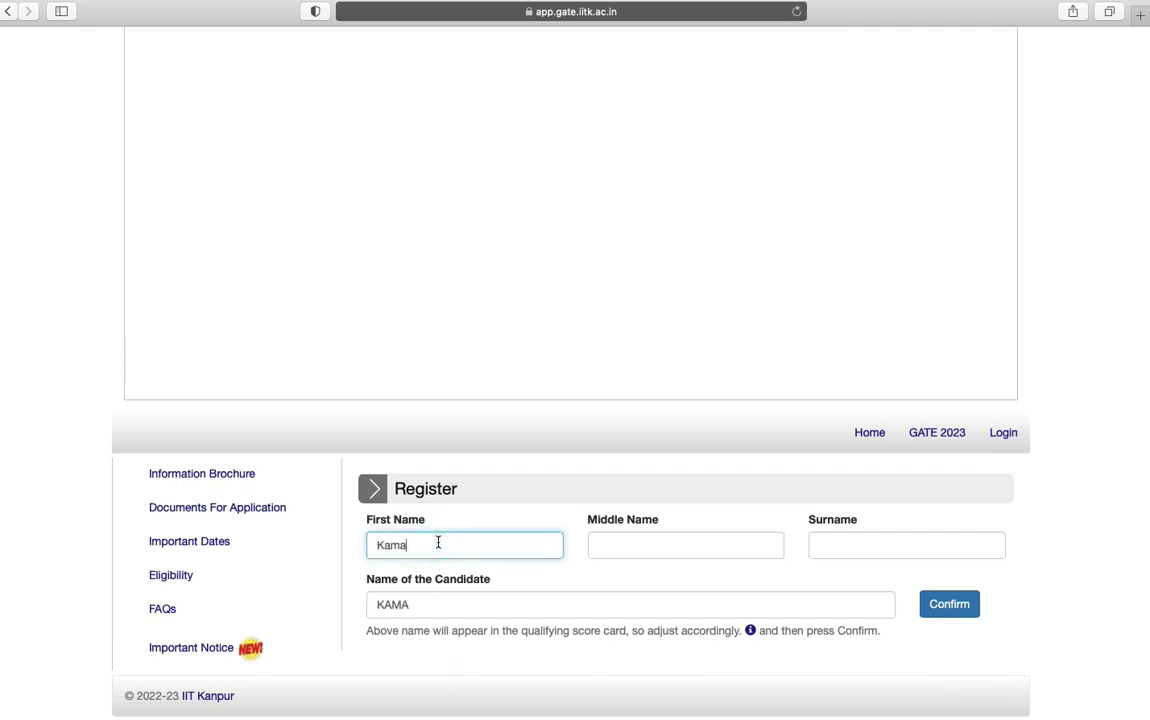
pyautogui.click(637, 545)
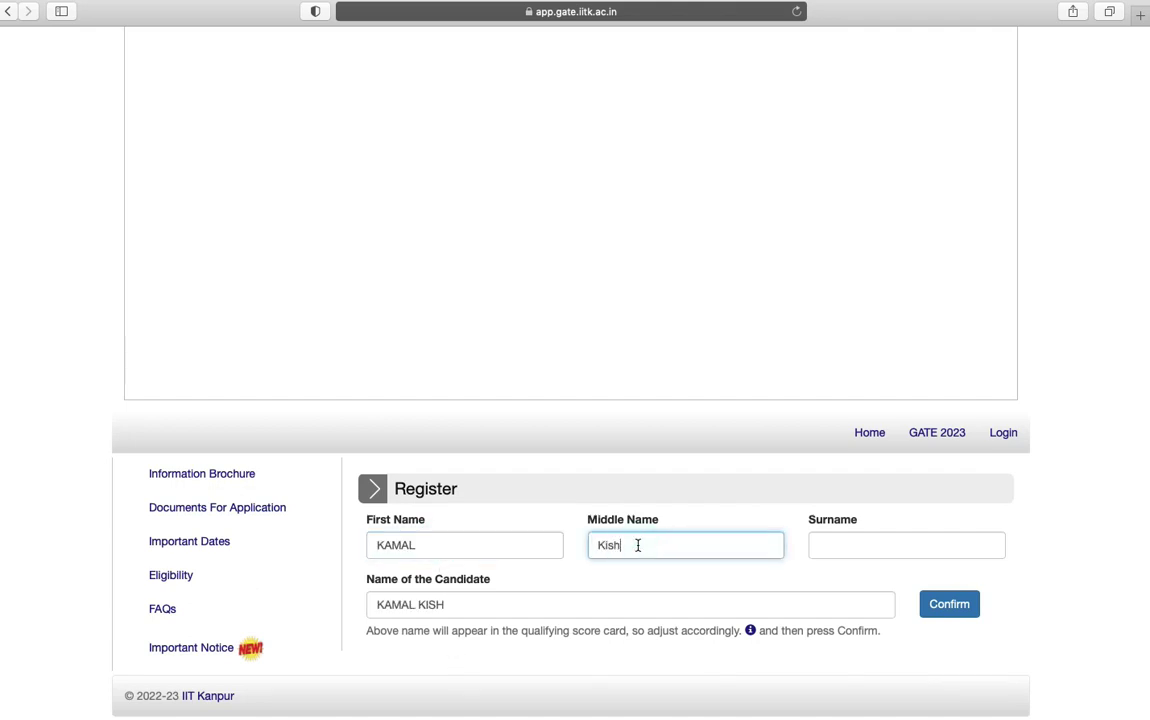
pyautogui.click(870, 544)
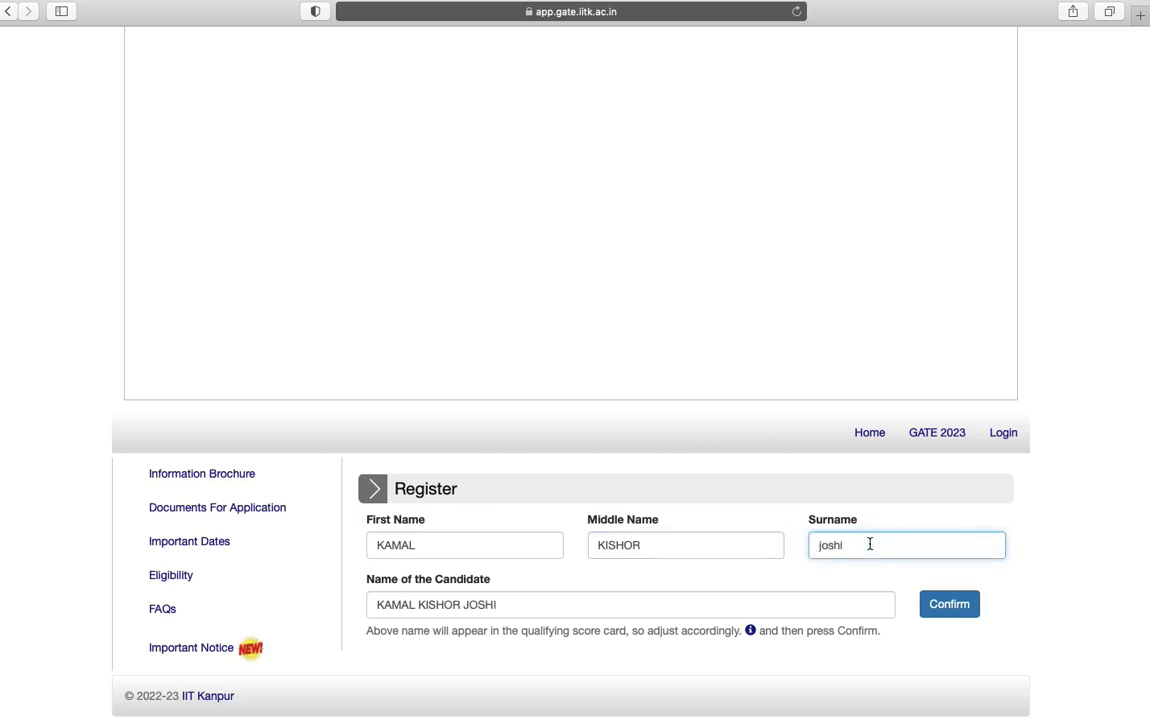
pyautogui.click(950, 604)
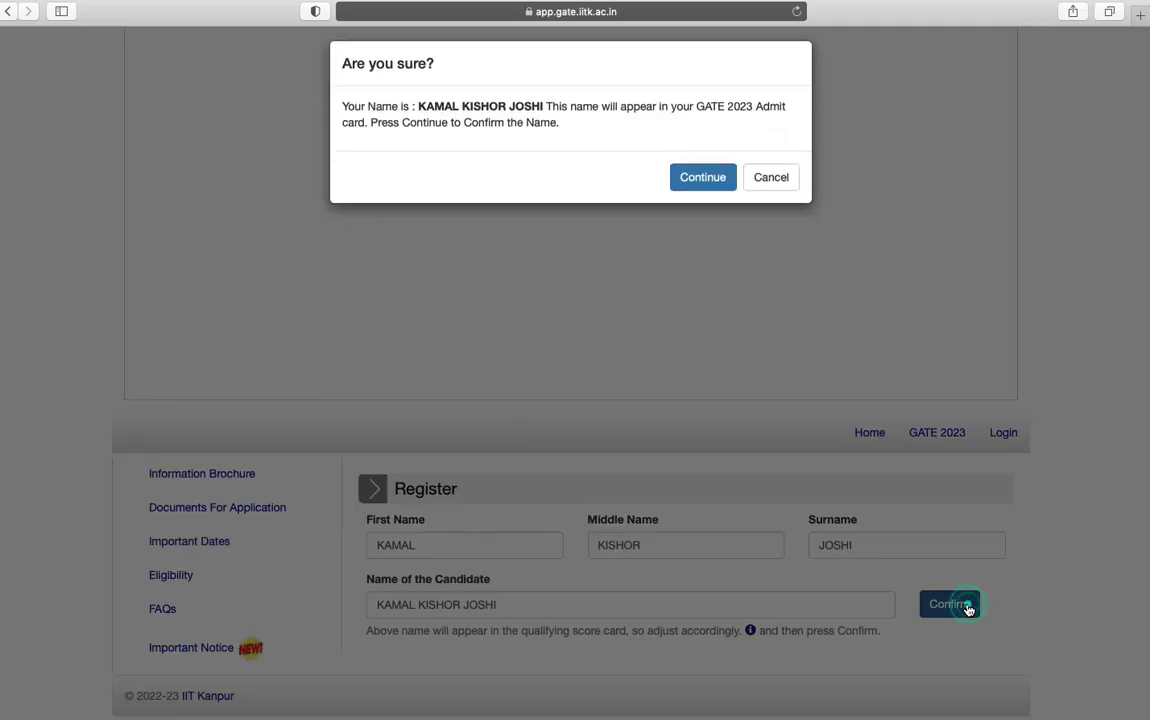
# Accept the name, then enter and confirm the candidate's e-mail address and mobile number
pyautogui.click(702, 189)
pyautogui.scroll(-5, 700, 192)
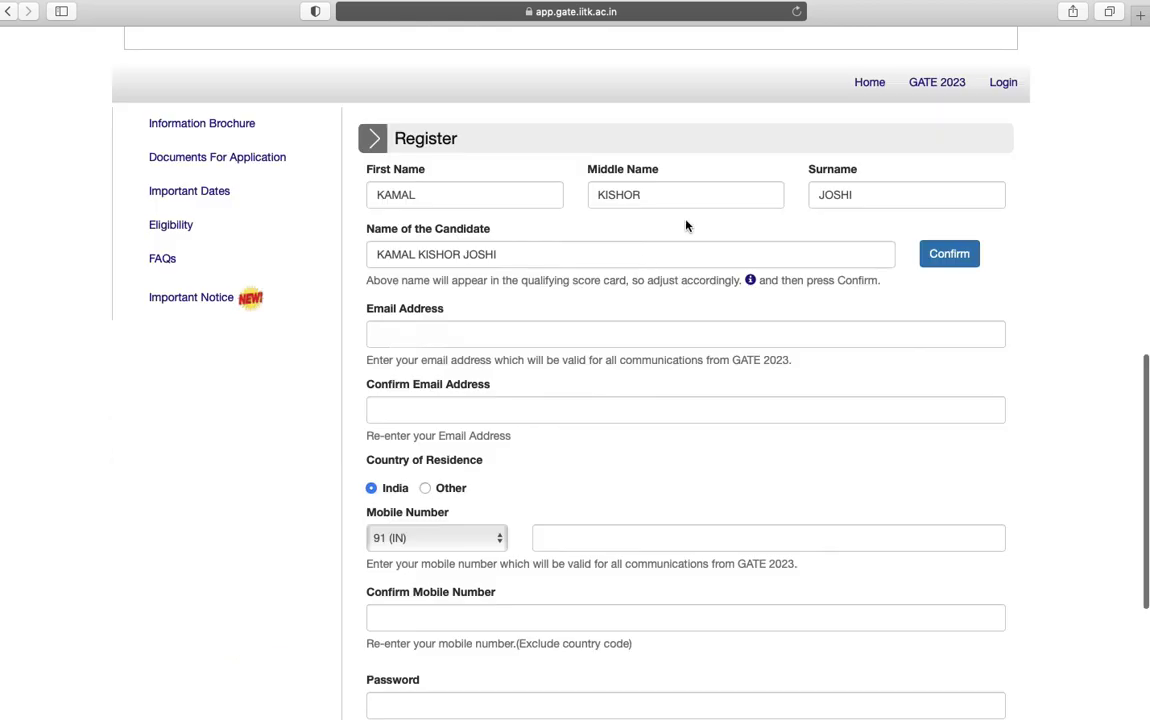
pyautogui.click(547, 334)
pyautogui.write('hs')
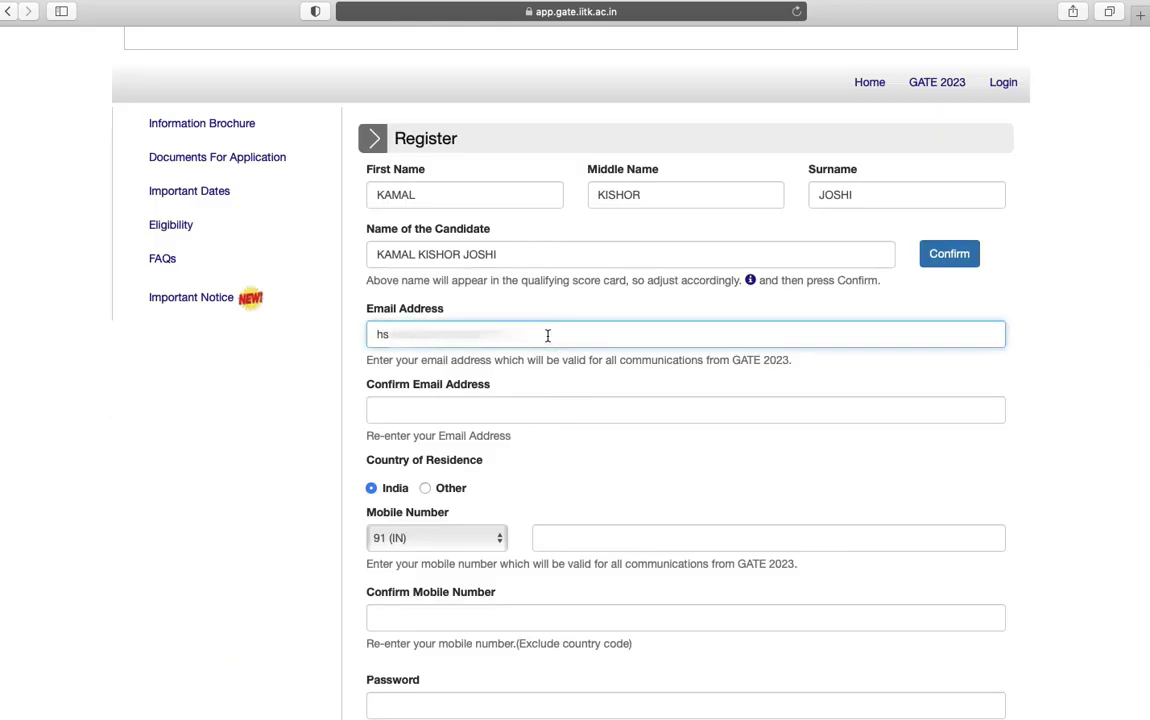
pyautogui.write('ai')
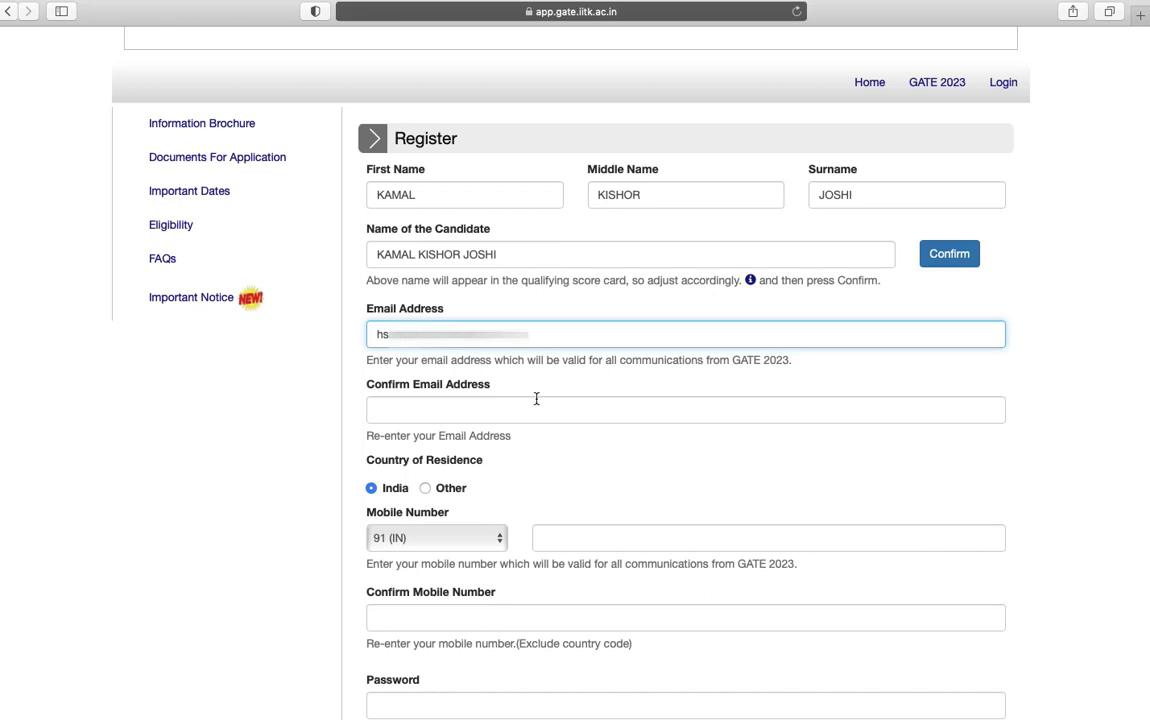
pyautogui.click(534, 409)
pyautogui.write('hs')
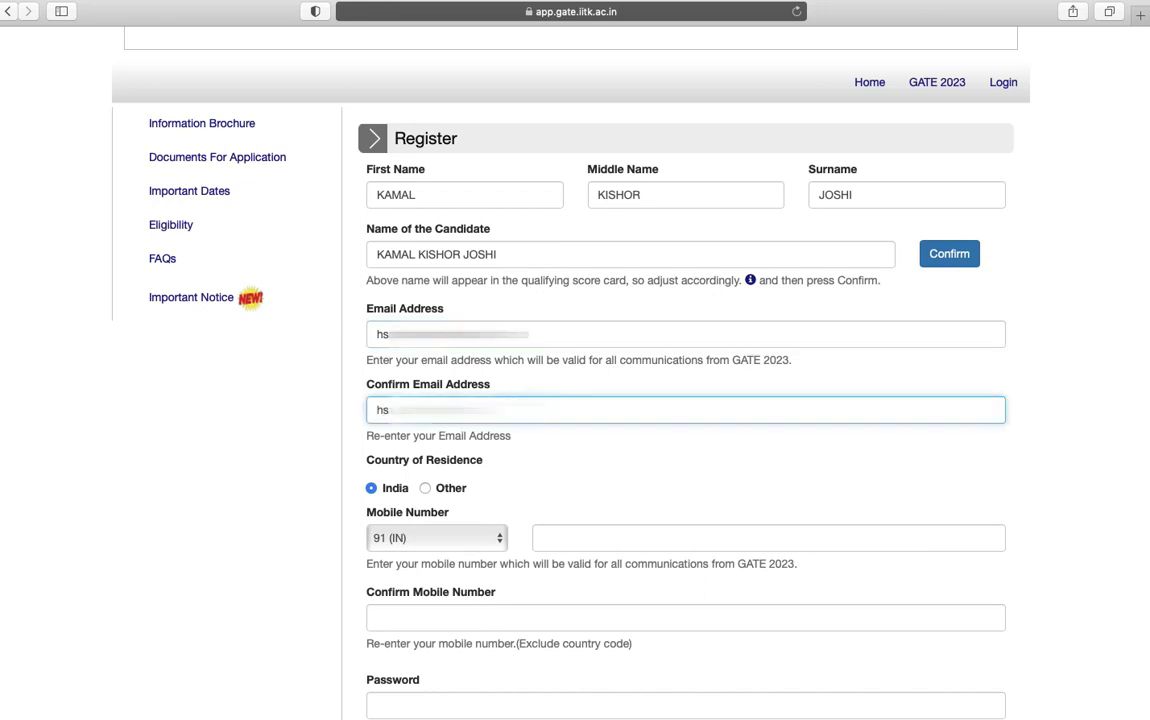
pyautogui.write('a')
pyautogui.click(604, 533)
pyautogui.write('8')
pyautogui.click(561, 614)
pyautogui.write('81')
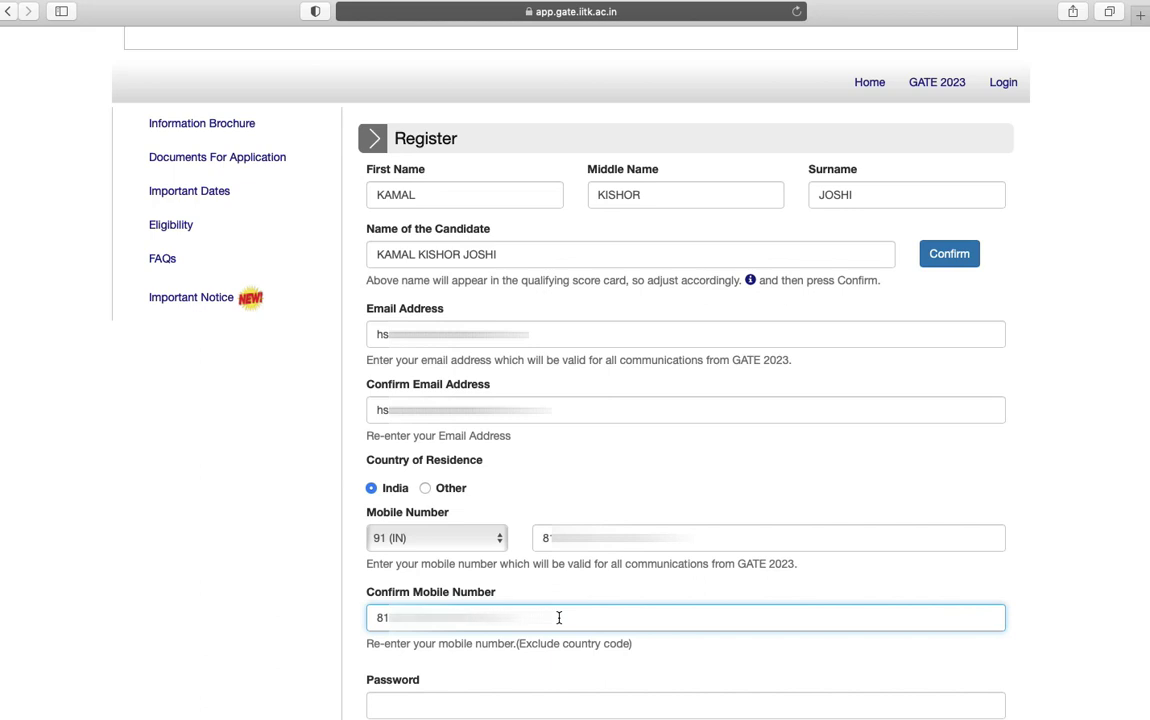
# Set and confirm the account password, answer the arithmetic check, and submit the registration
pyautogui.press('Tab')
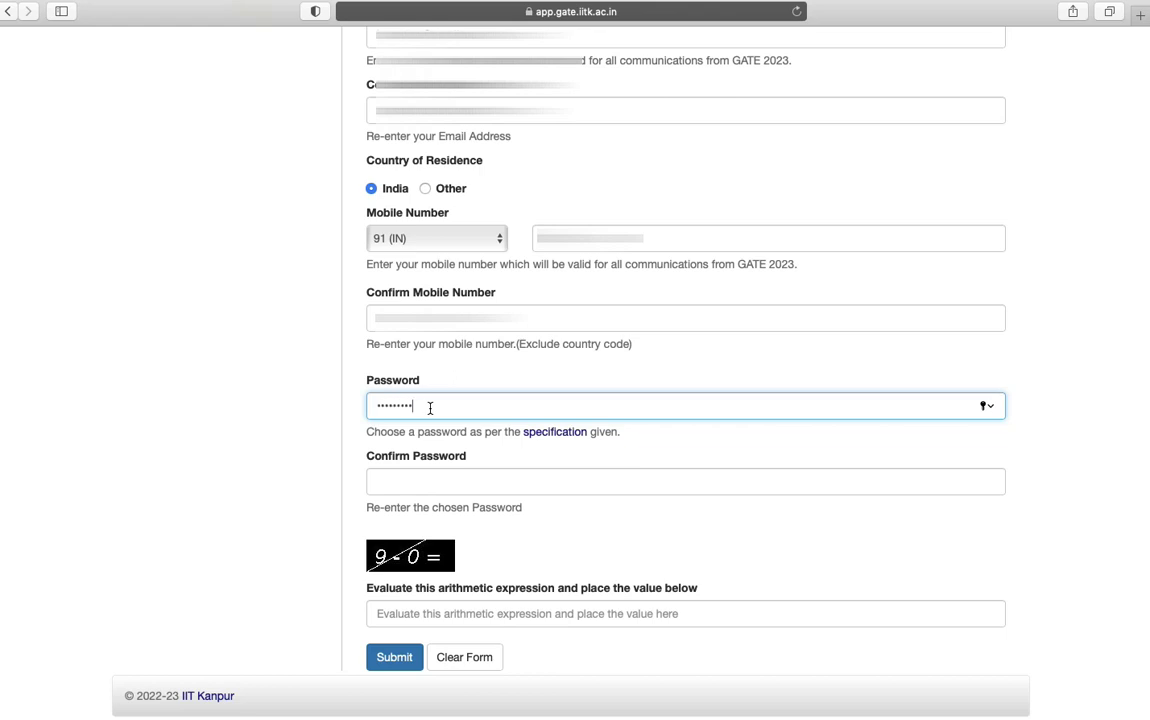
pyautogui.click(441, 484)
pyautogui.write('•')
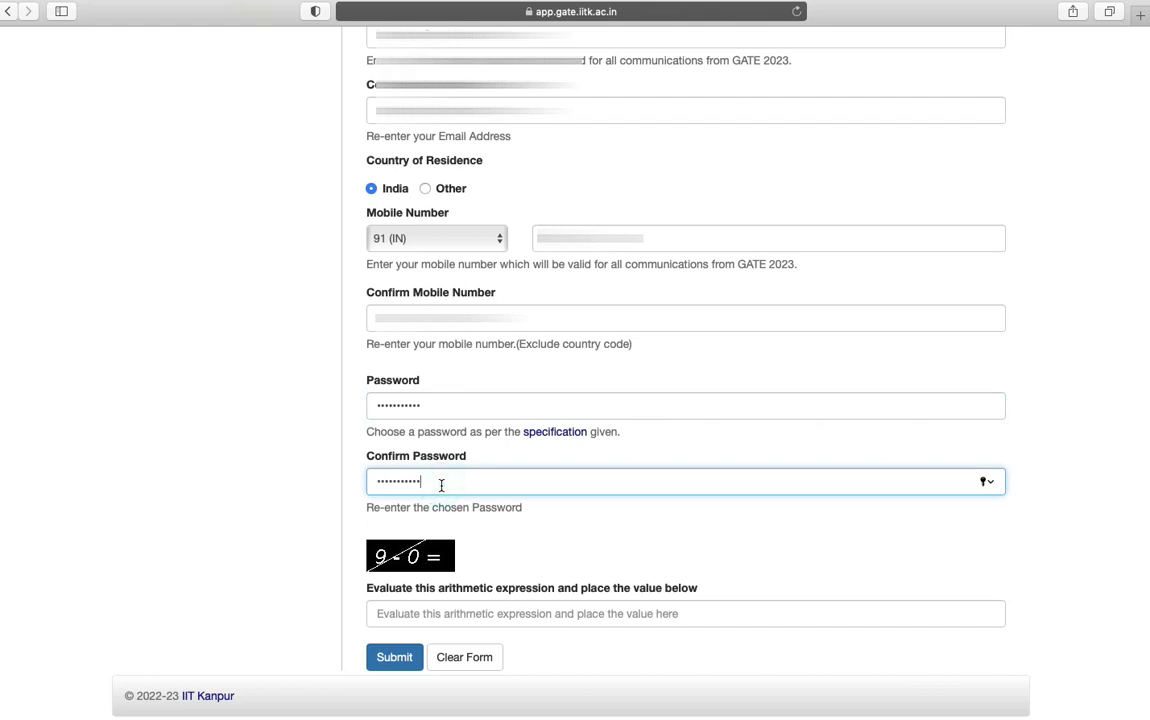
pyautogui.click(476, 615)
pyautogui.write('9')
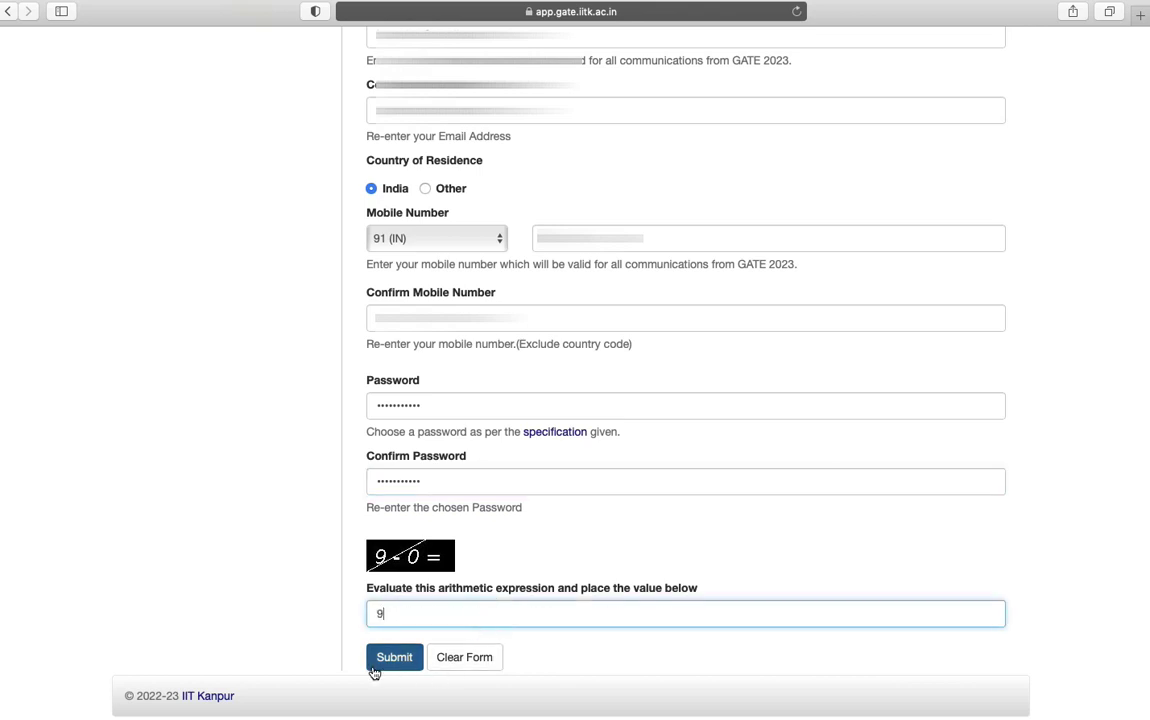
pyautogui.click(404, 662)
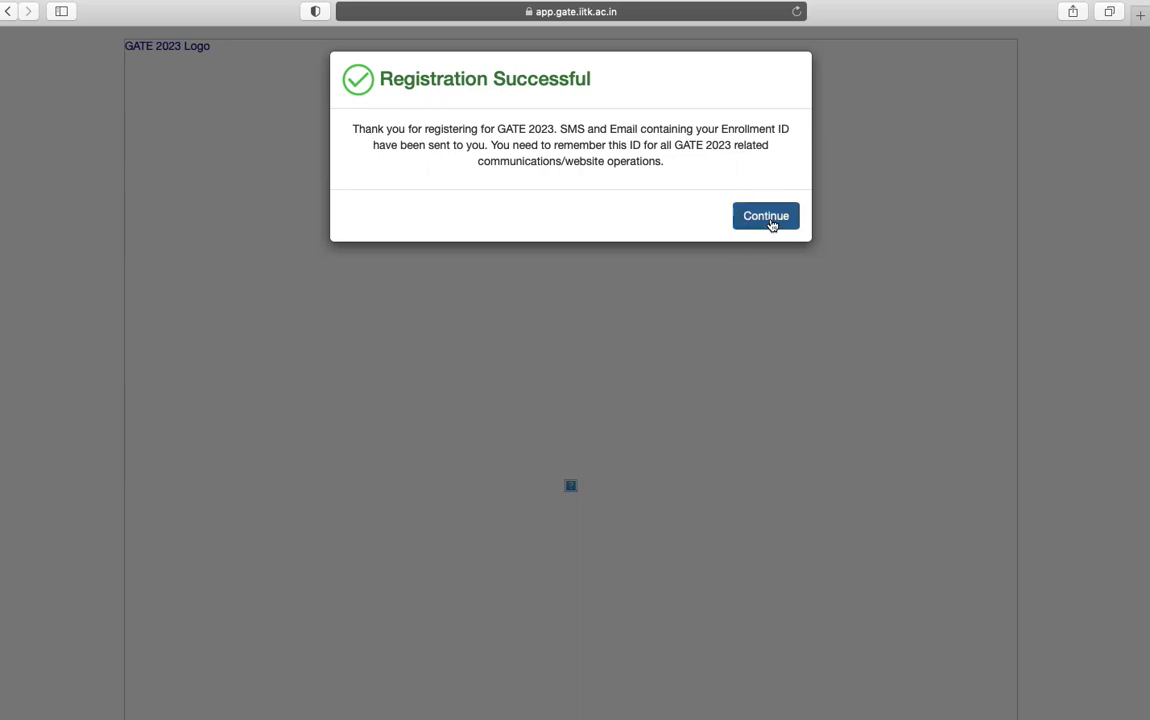
# Log in with the new enrolment ID, the account password and the arithmetic check answer
pyautogui.click(772, 225)
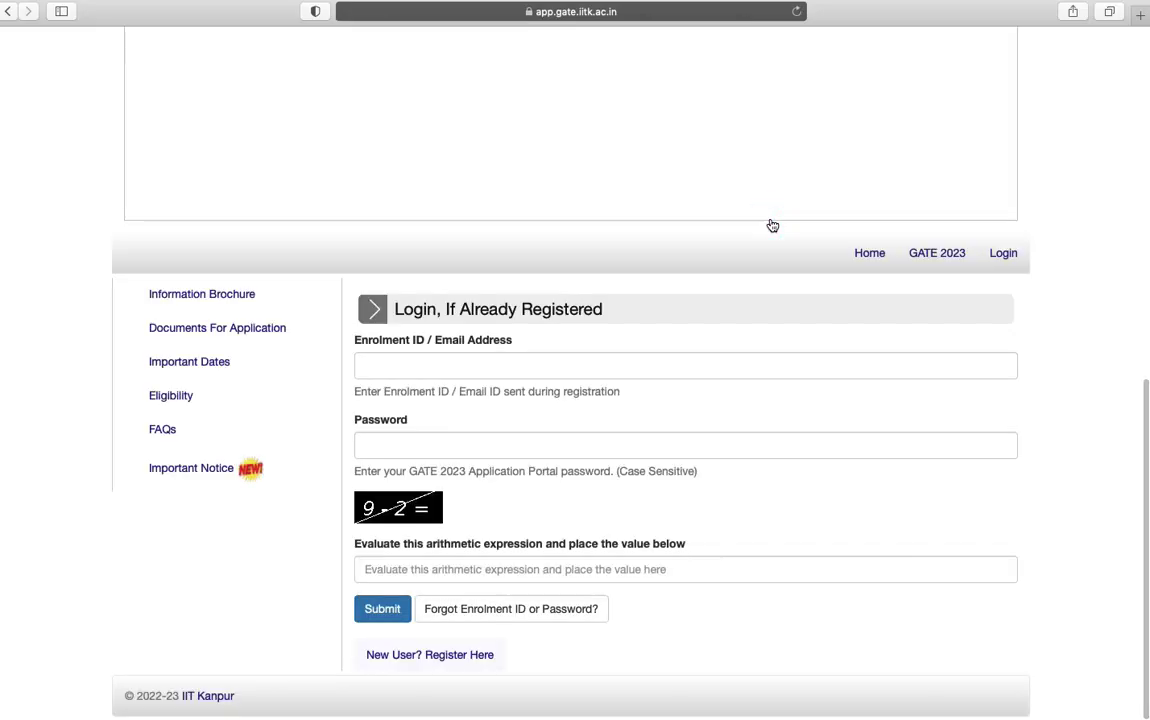
pyautogui.click(556, 366)
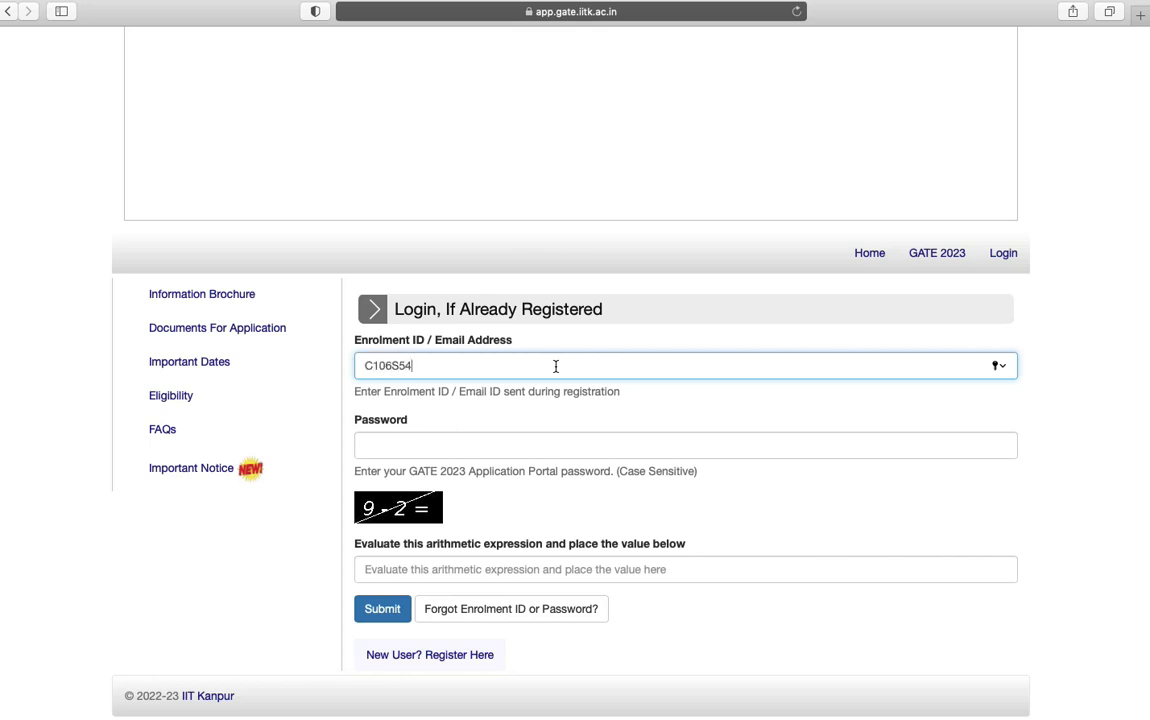
pyautogui.click(545, 441)
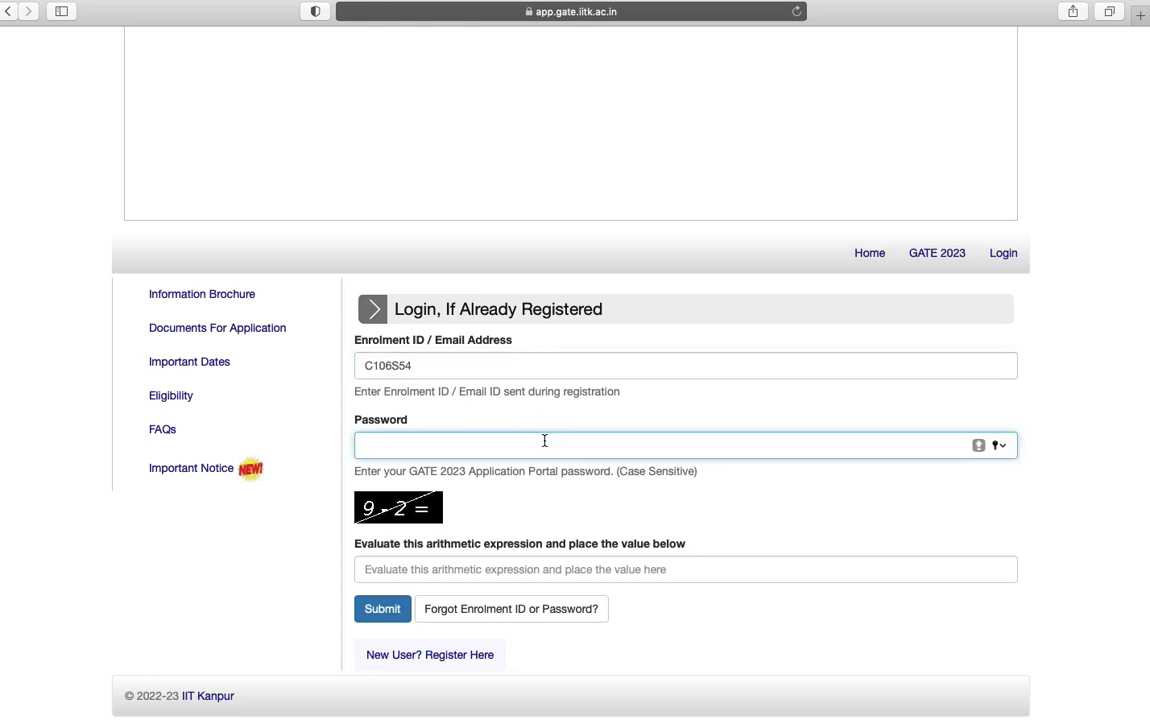
pyautogui.write('••••••••••')
pyautogui.click(570, 569)
pyautogui.write('7')
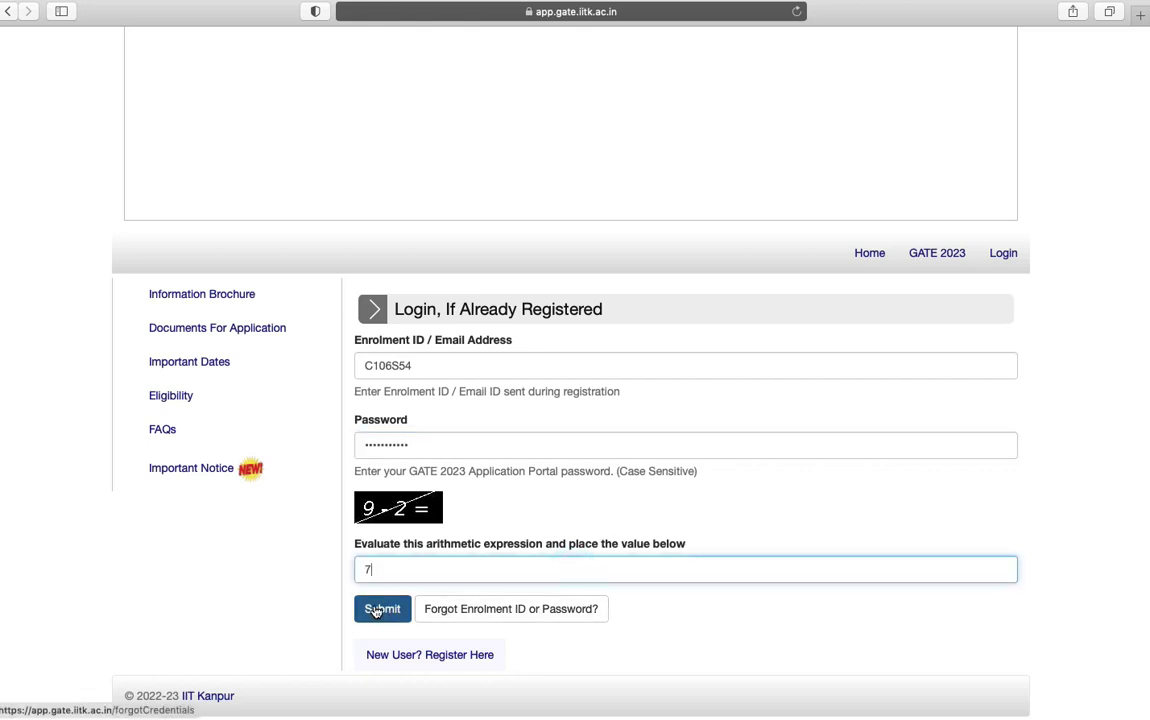
pyautogui.click(379, 609)
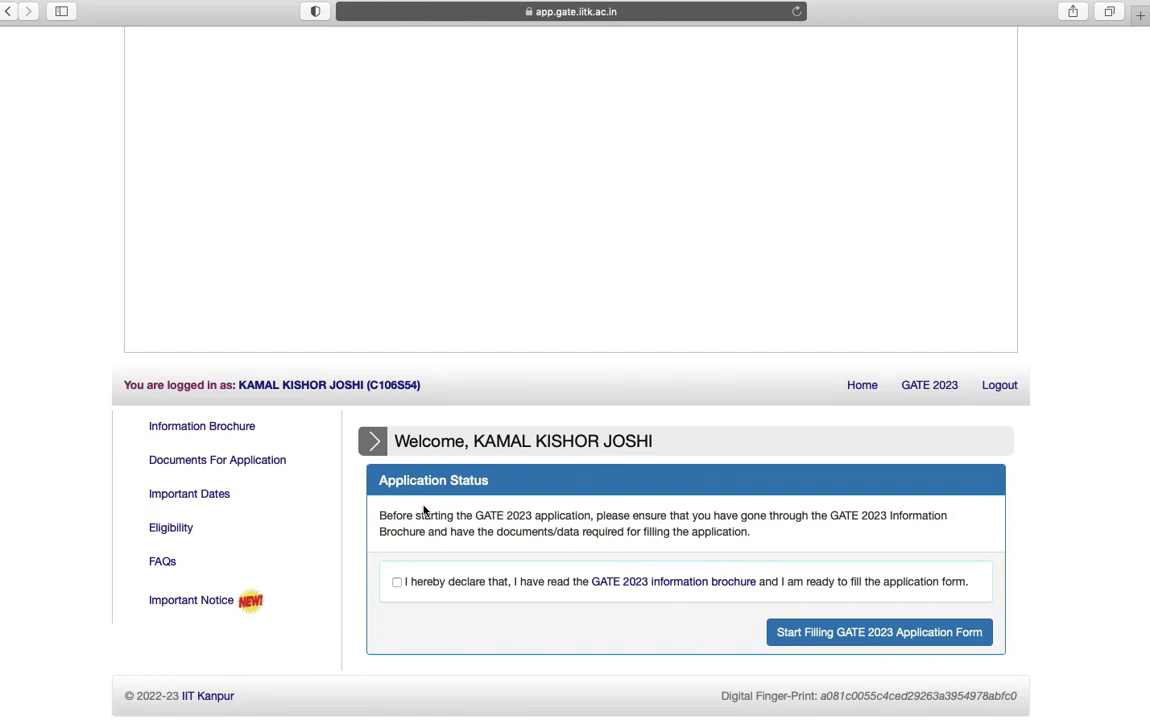
# Declare having read the GATE 2023 information brochure on the Welcome page
pyautogui.moveTo(380, 512); pyautogui.dragTo(738, 550)
pyautogui.click(781, 544)
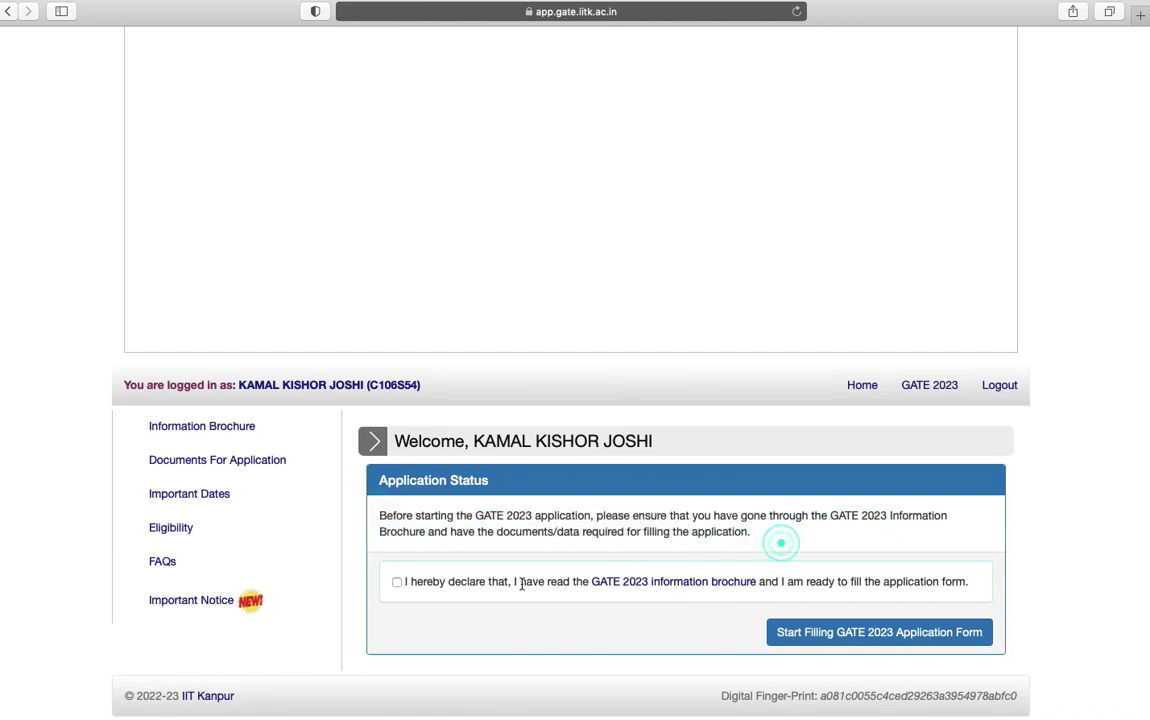
pyautogui.click(397, 583)
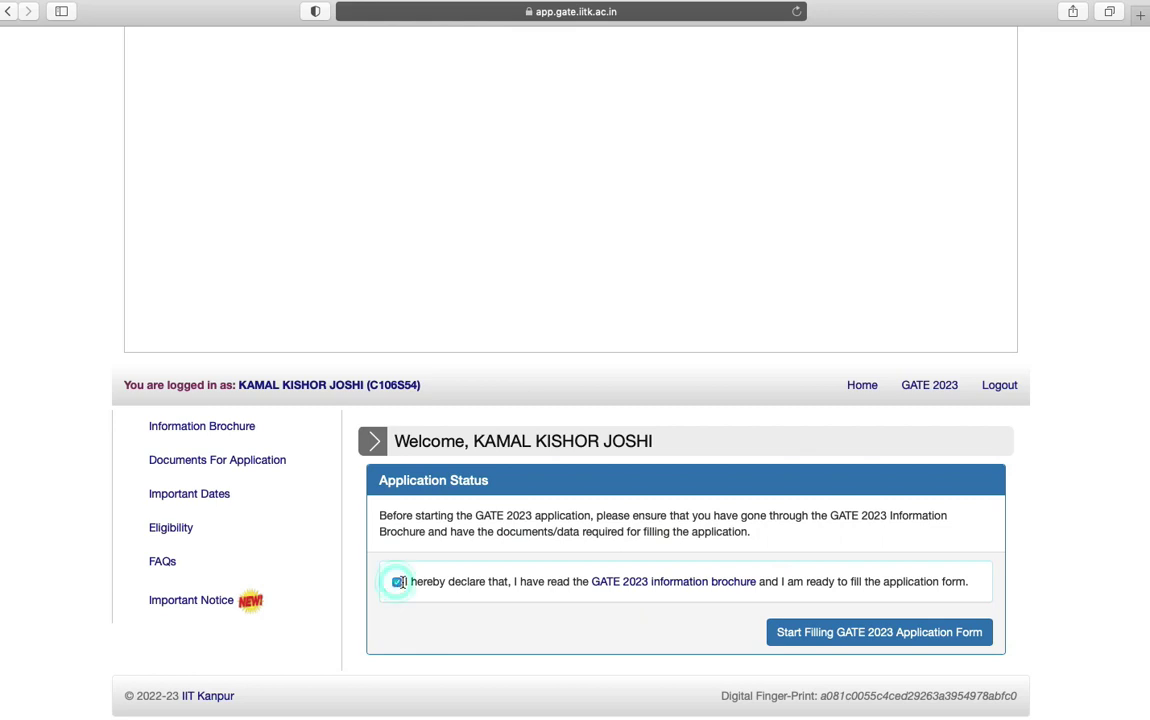
# Start the application form and select the CS paper with India as exam country
pyautogui.click(833, 638)
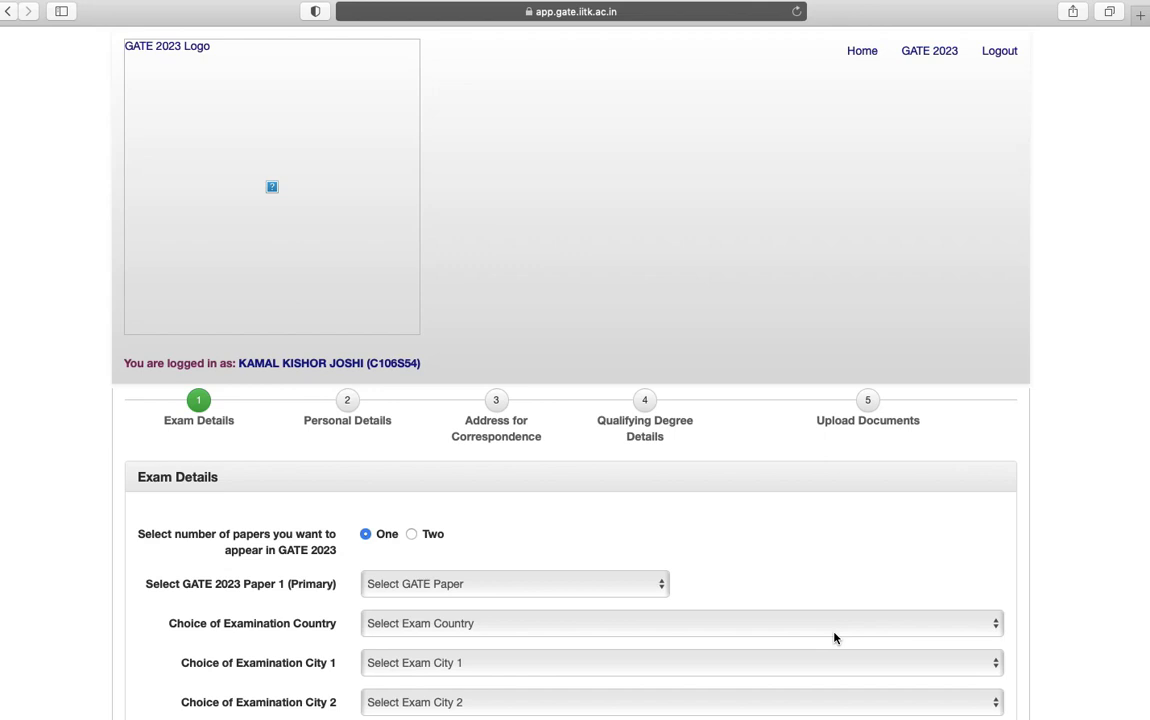
pyautogui.scroll(-1, 835, 636)
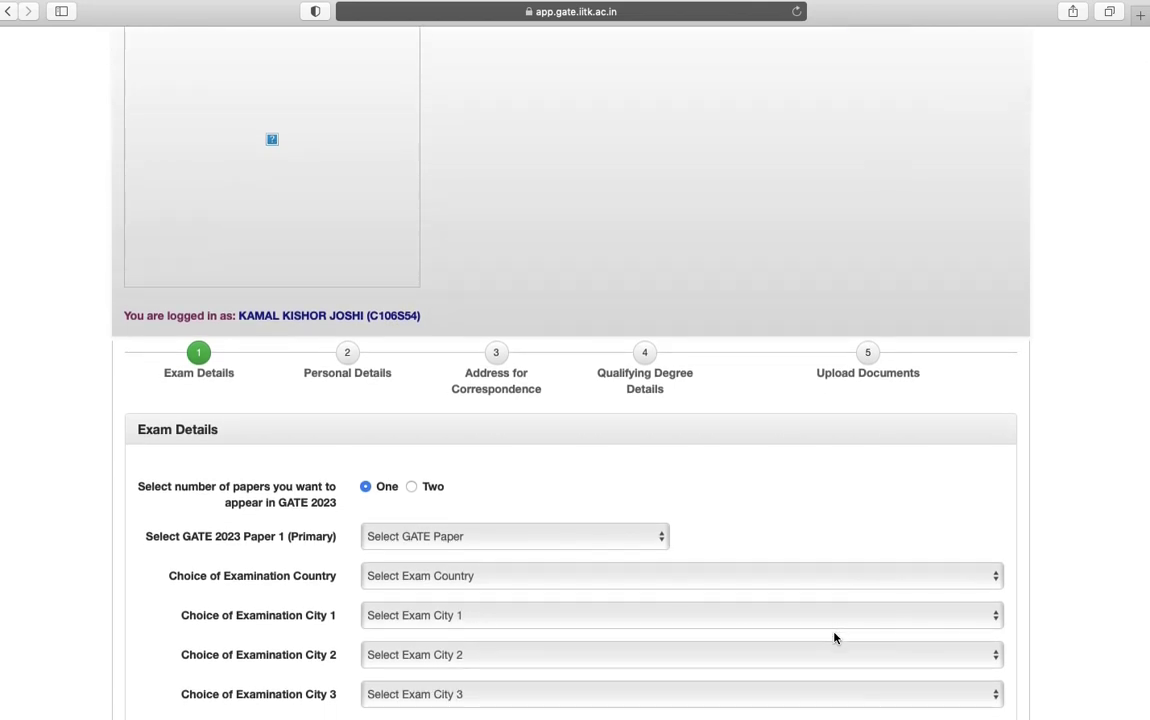
pyautogui.scroll(-3, 834, 634)
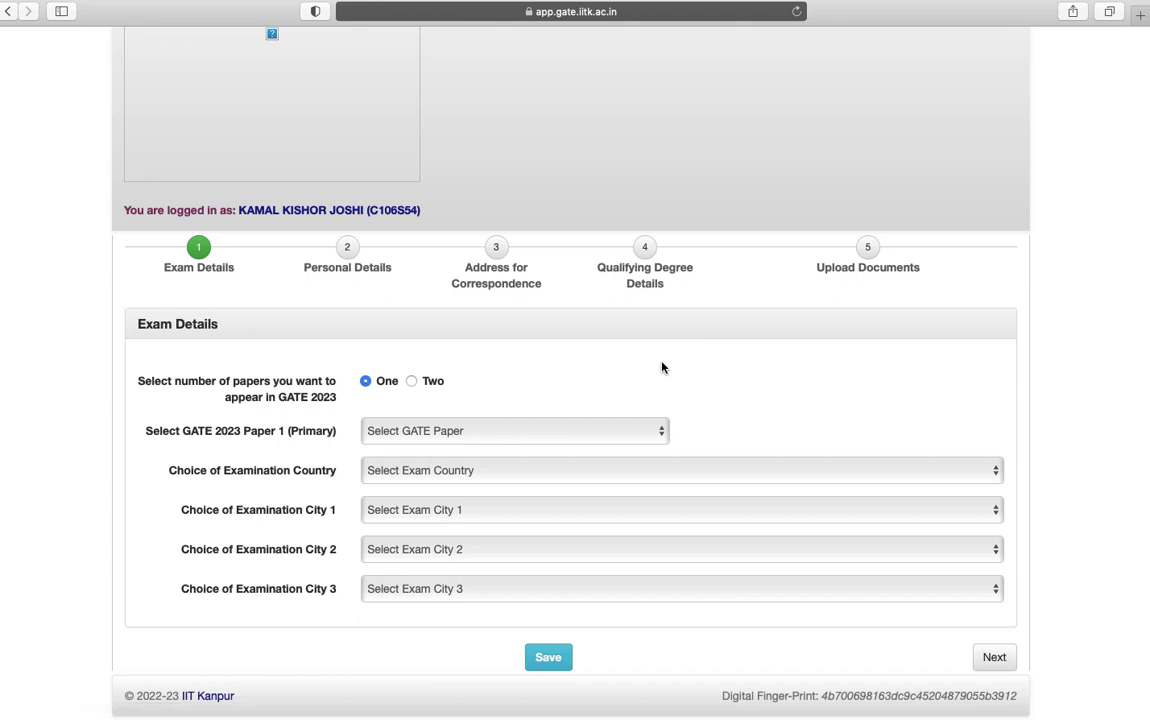
pyautogui.click(435, 442)
pyautogui.click(440, 561)
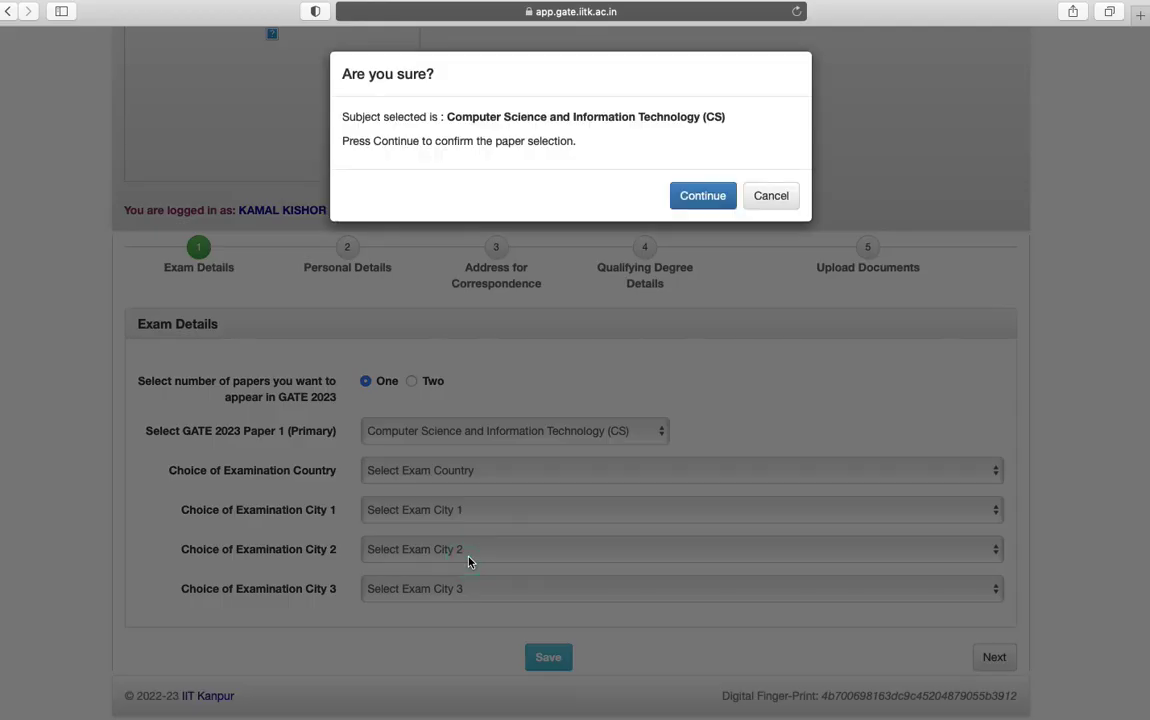
pyautogui.click(703, 196)
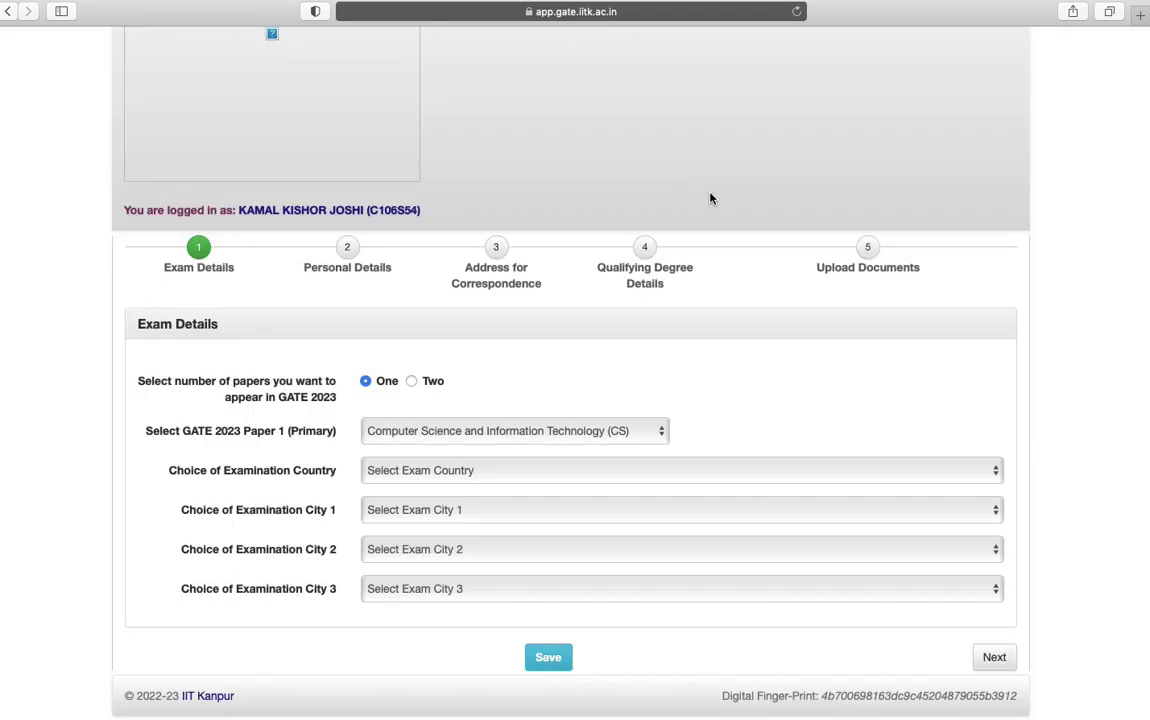
pyautogui.click(514, 472)
pyautogui.click(513, 485)
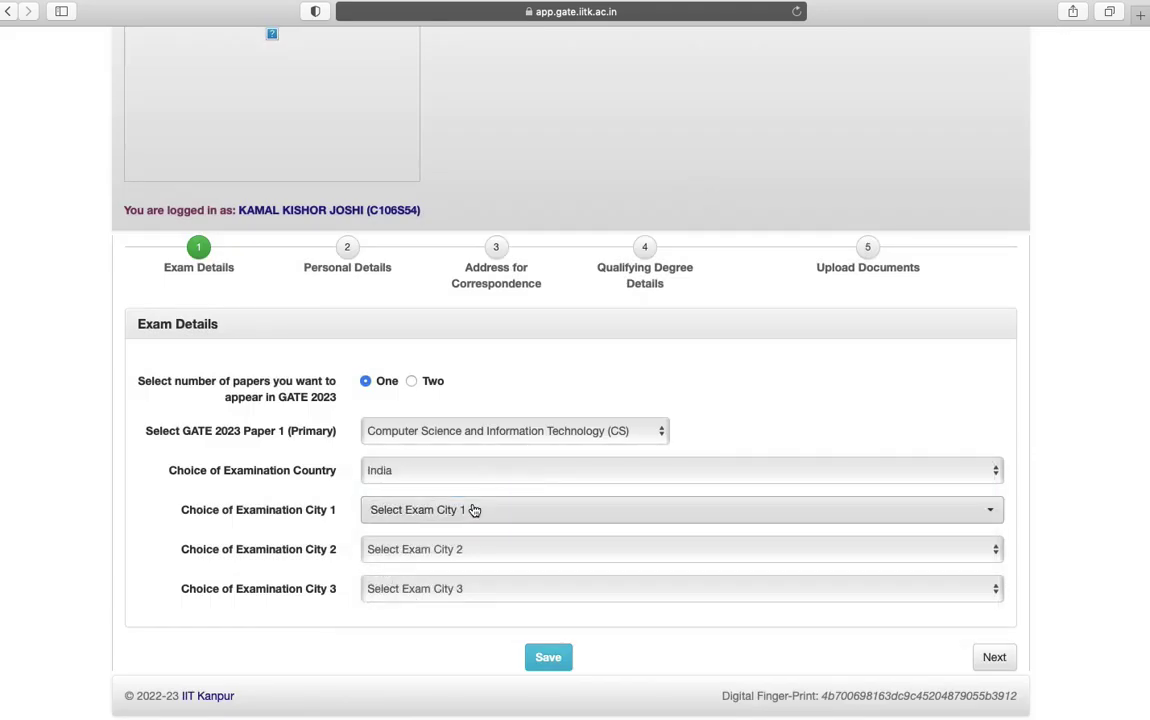
# Choose Dehradun (UK), Ambala (HR) and Bathinda (PB) as exam cities and save
pyautogui.click(474, 510)
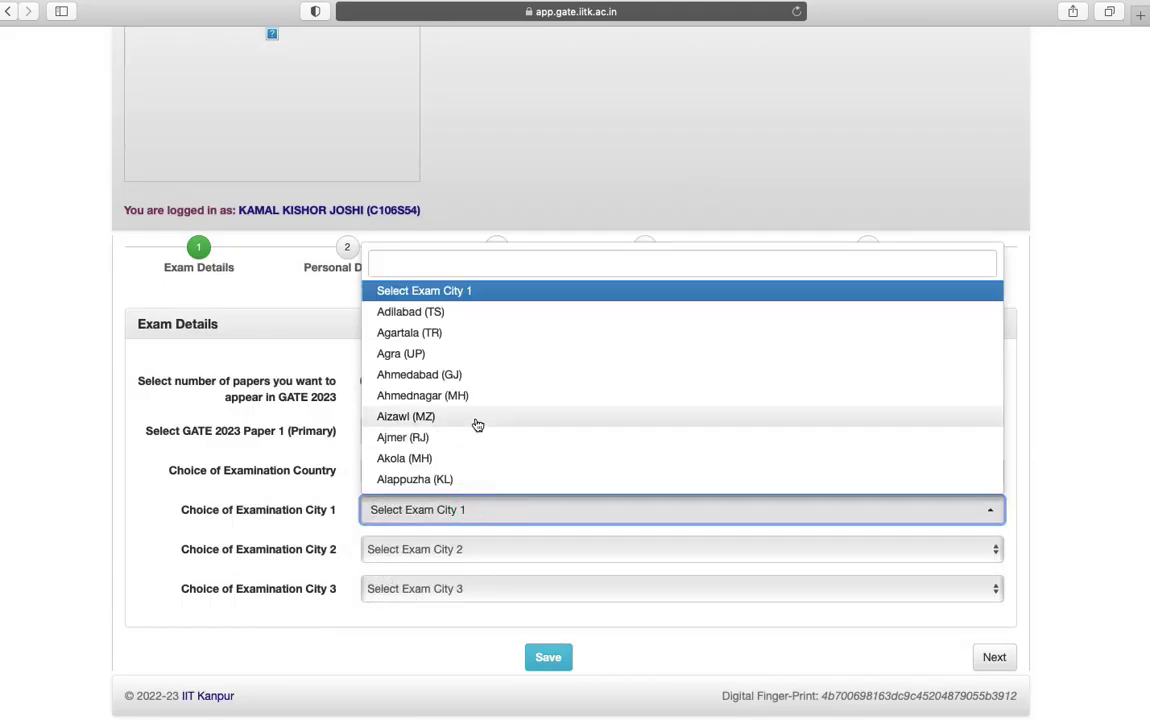
pyautogui.scroll(-3, 478, 425)
pyautogui.click(464, 265)
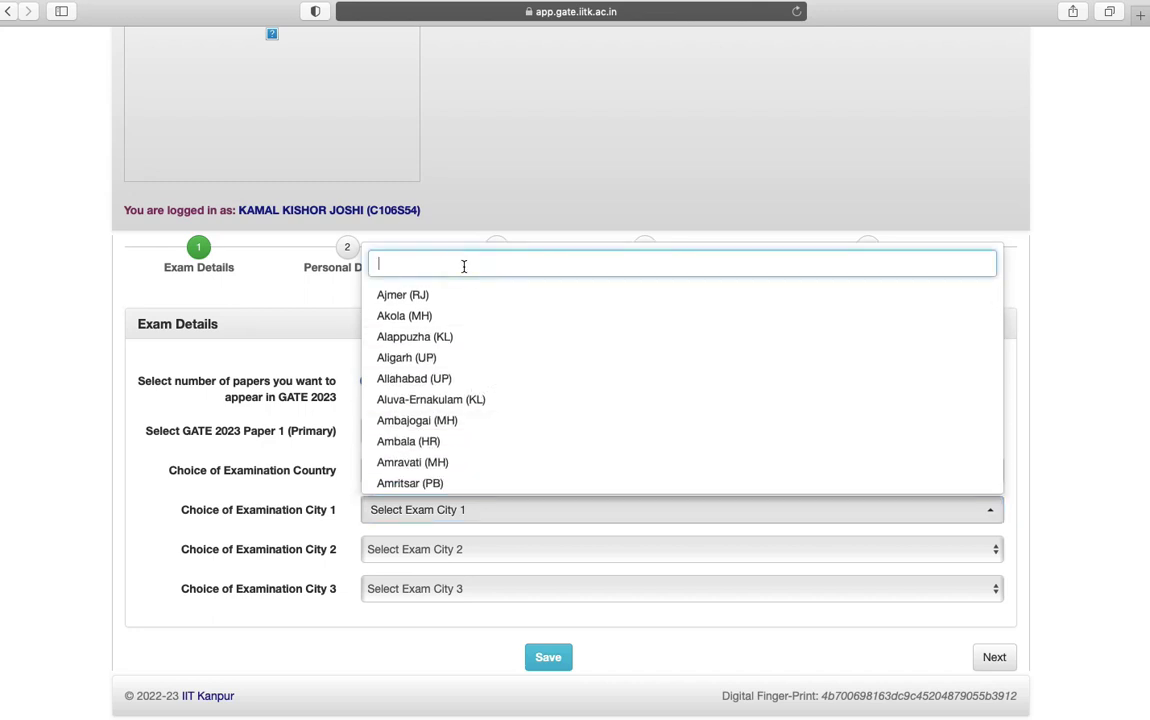
pyautogui.write('deh')
pyautogui.click(462, 483)
pyautogui.click(472, 557)
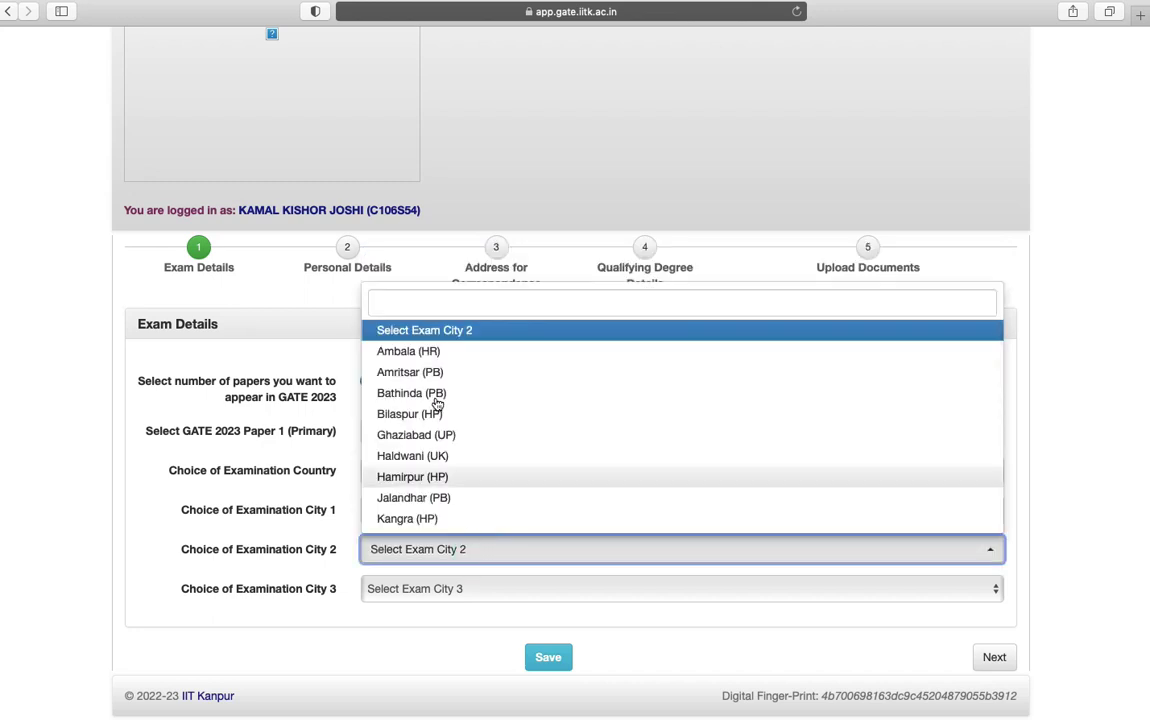
pyautogui.click(420, 352)
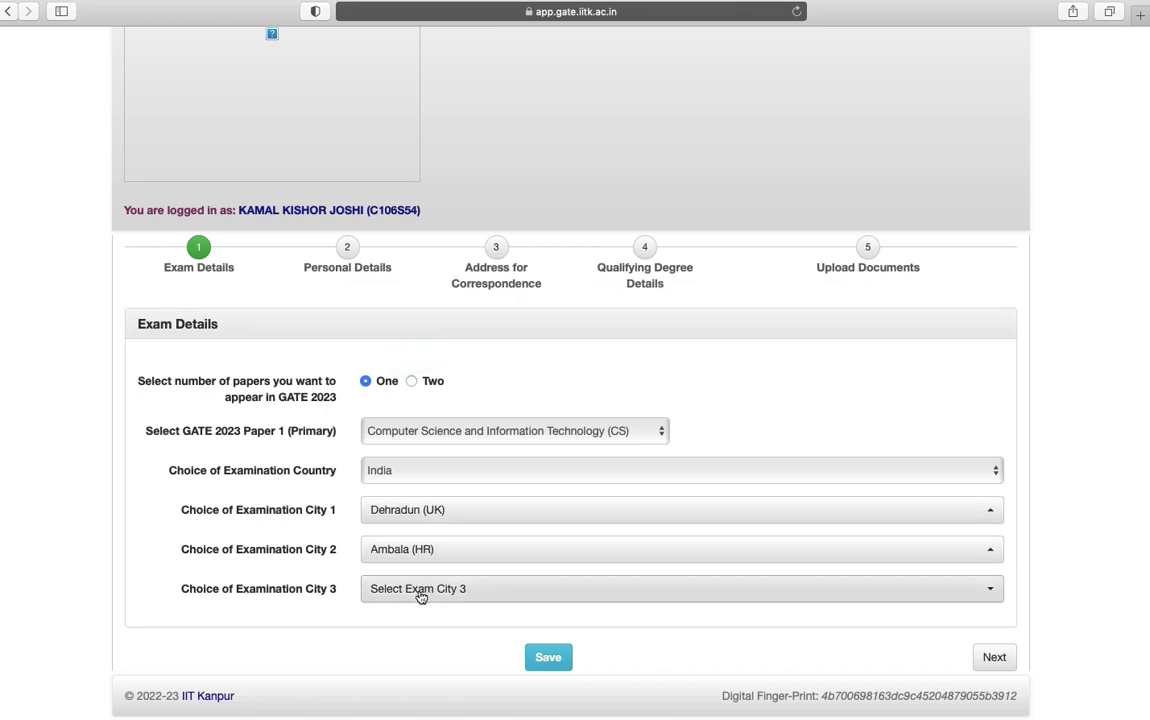
pyautogui.click(423, 588)
pyautogui.click(432, 411)
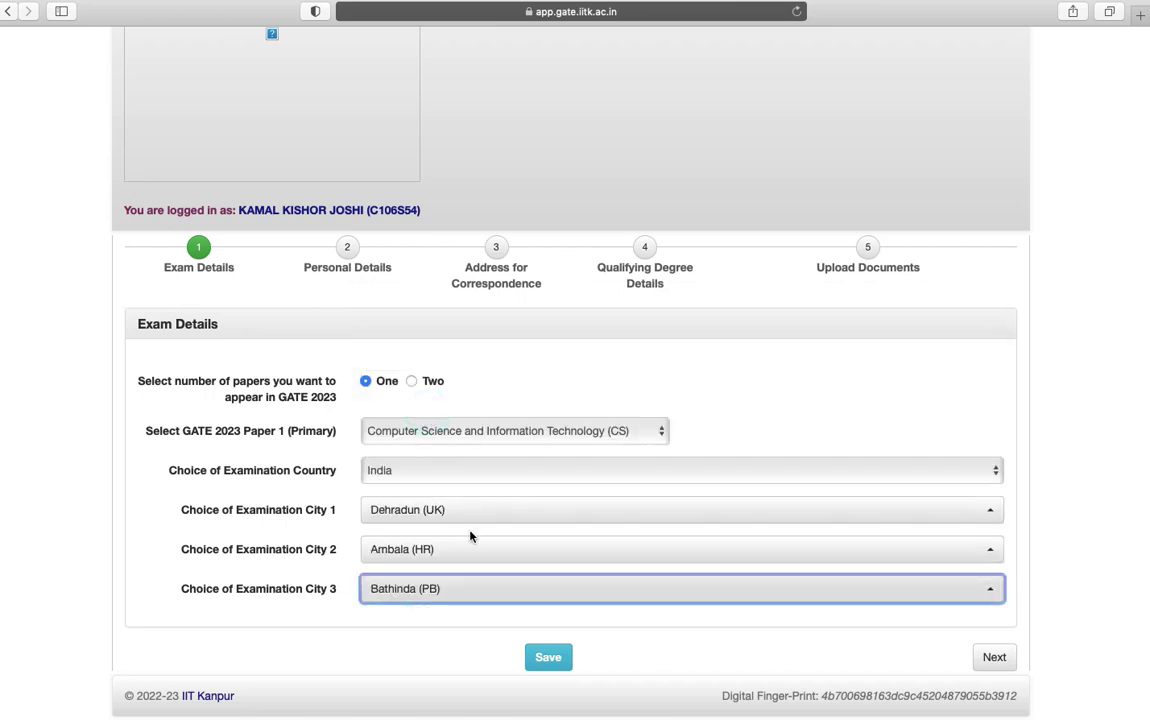
pyautogui.click(556, 661)
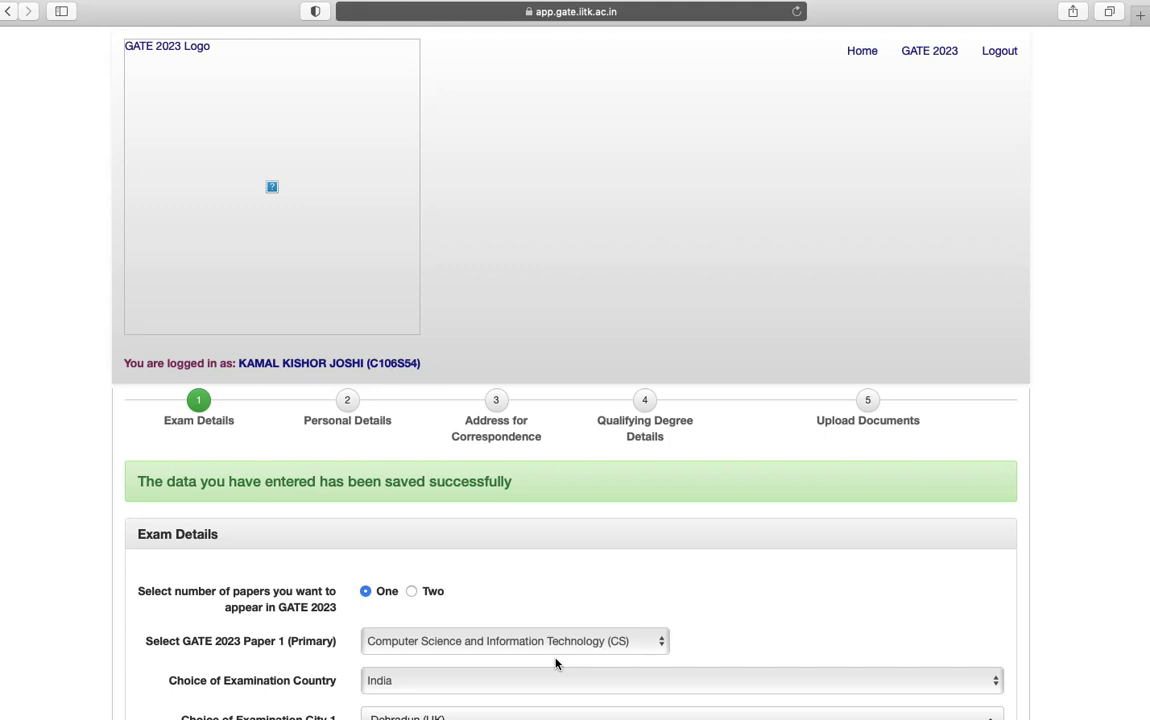
pyautogui.scroll(-4, 556, 661)
pyautogui.click(992, 660)
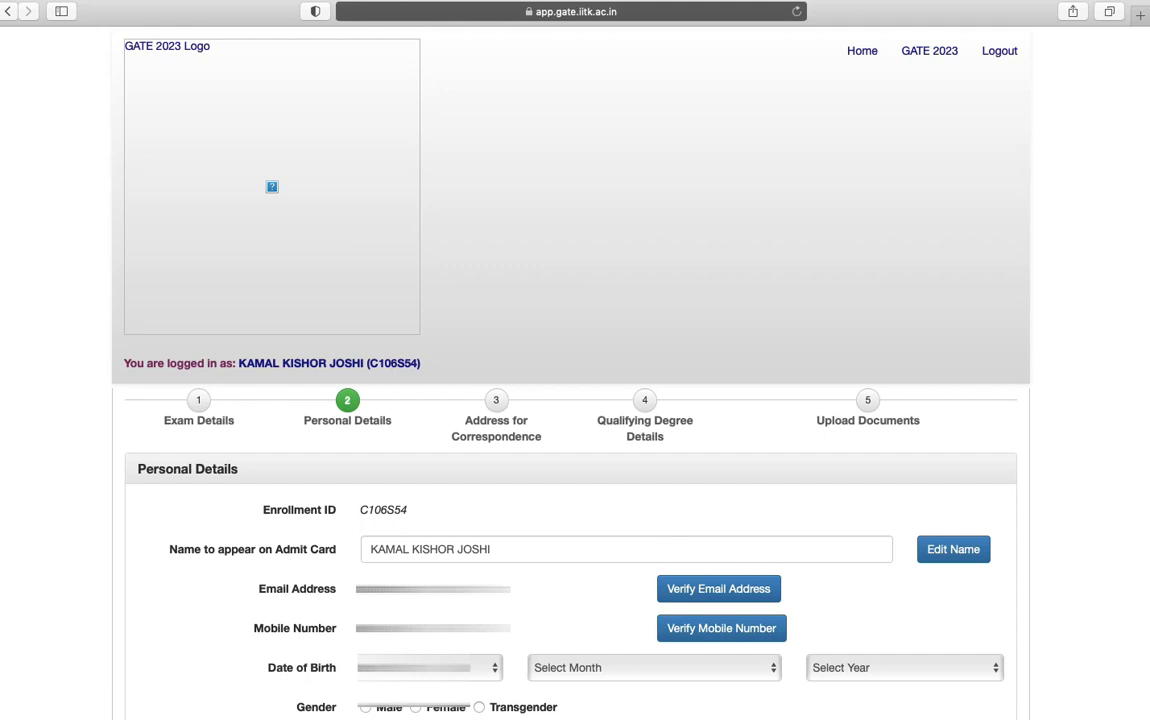
pyautogui.click(428, 667)
pyautogui.click(402, 192)
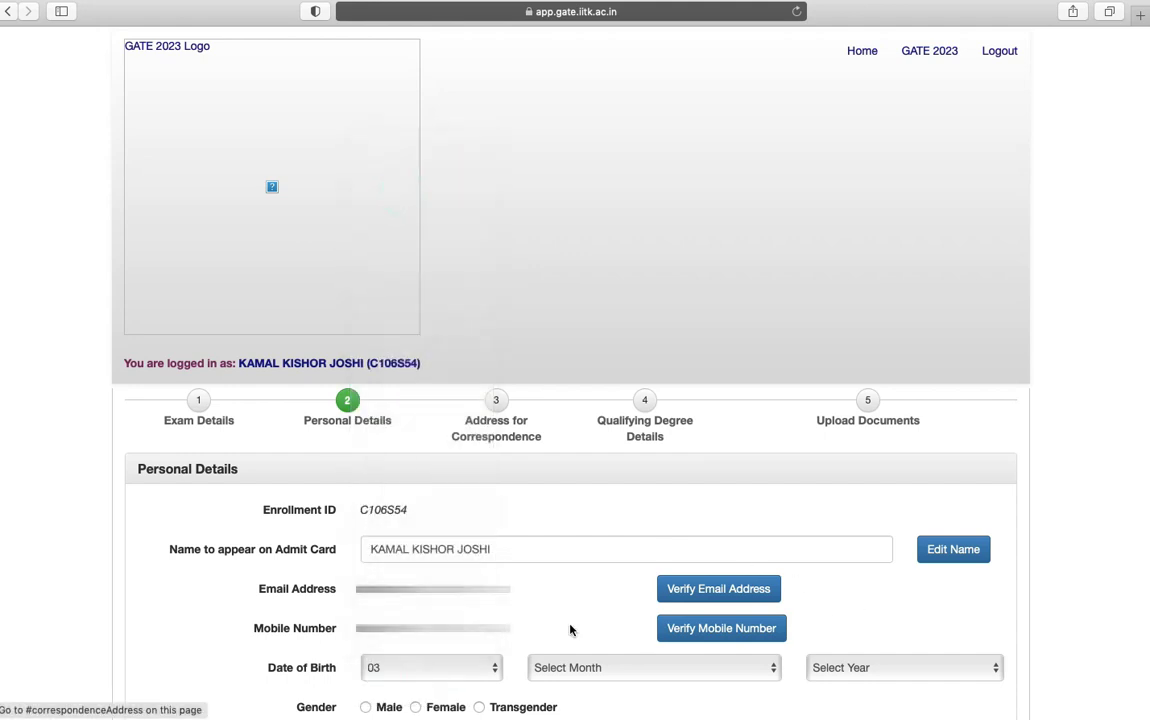
pyautogui.click(575, 667)
pyautogui.click(570, 626)
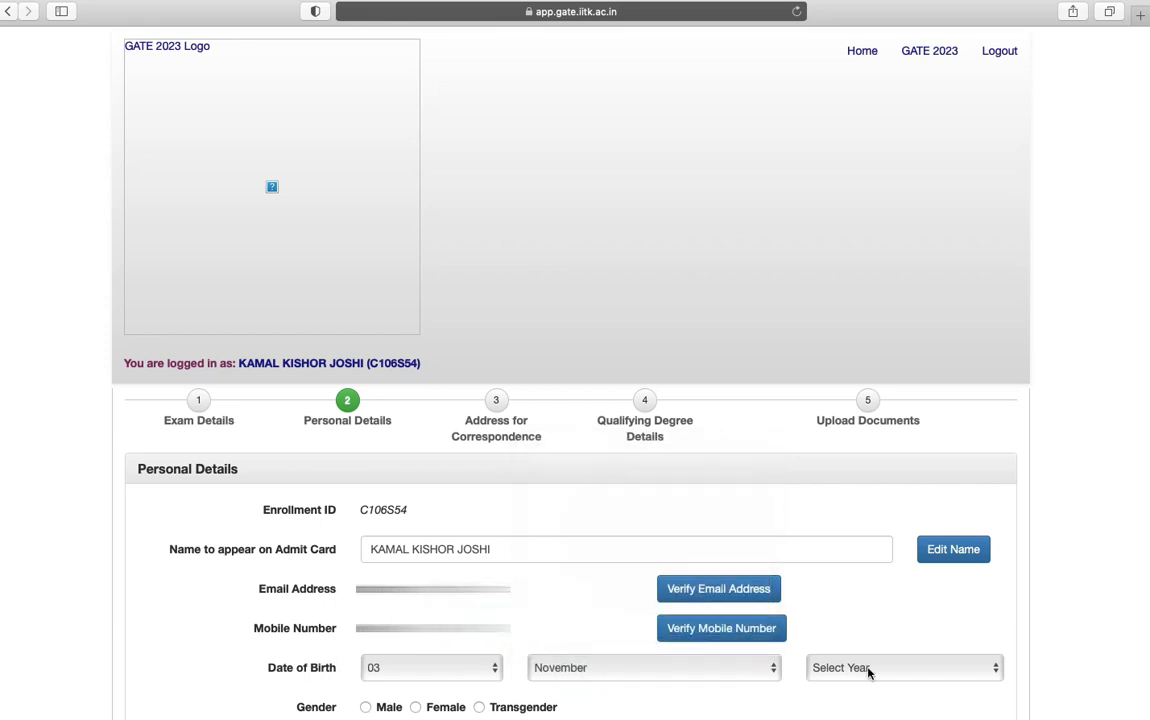
pyautogui.click(868, 668)
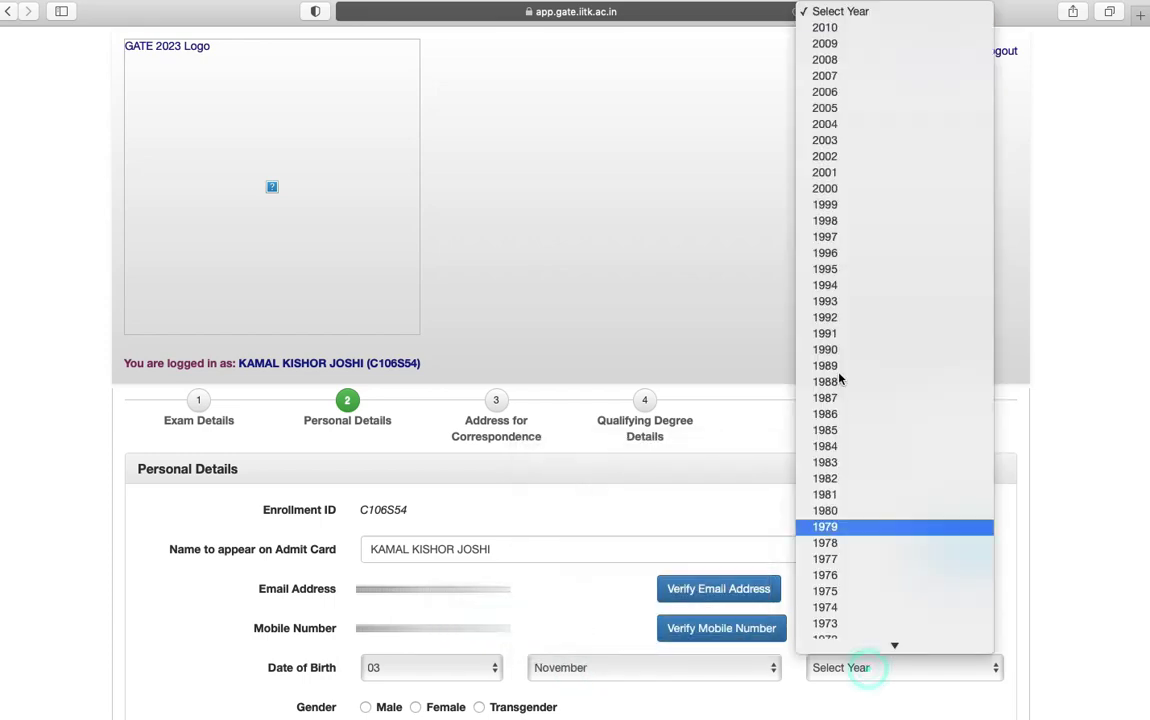
pyautogui.click(837, 269)
pyautogui.click(703, 196)
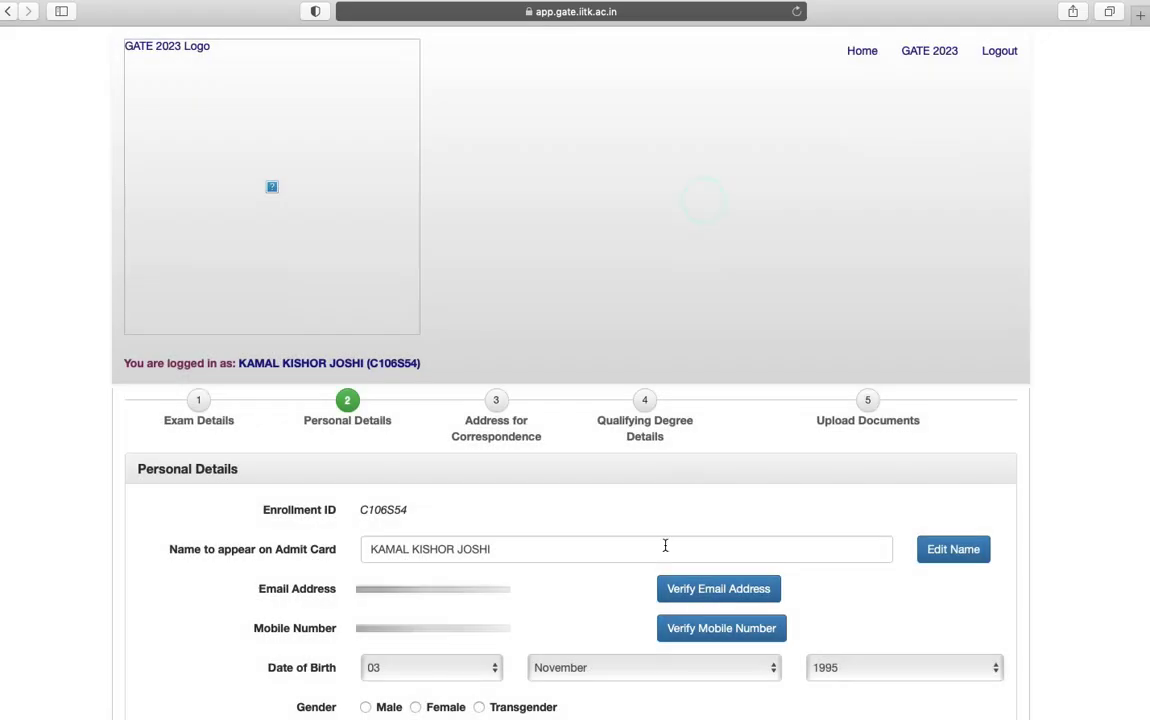
# Set Male, Indian, GEN, residence India/Uttarakhand, and Aadhaar ID as the photo ID
pyautogui.click(366, 707)
pyautogui.scroll(-10, 469, 677)
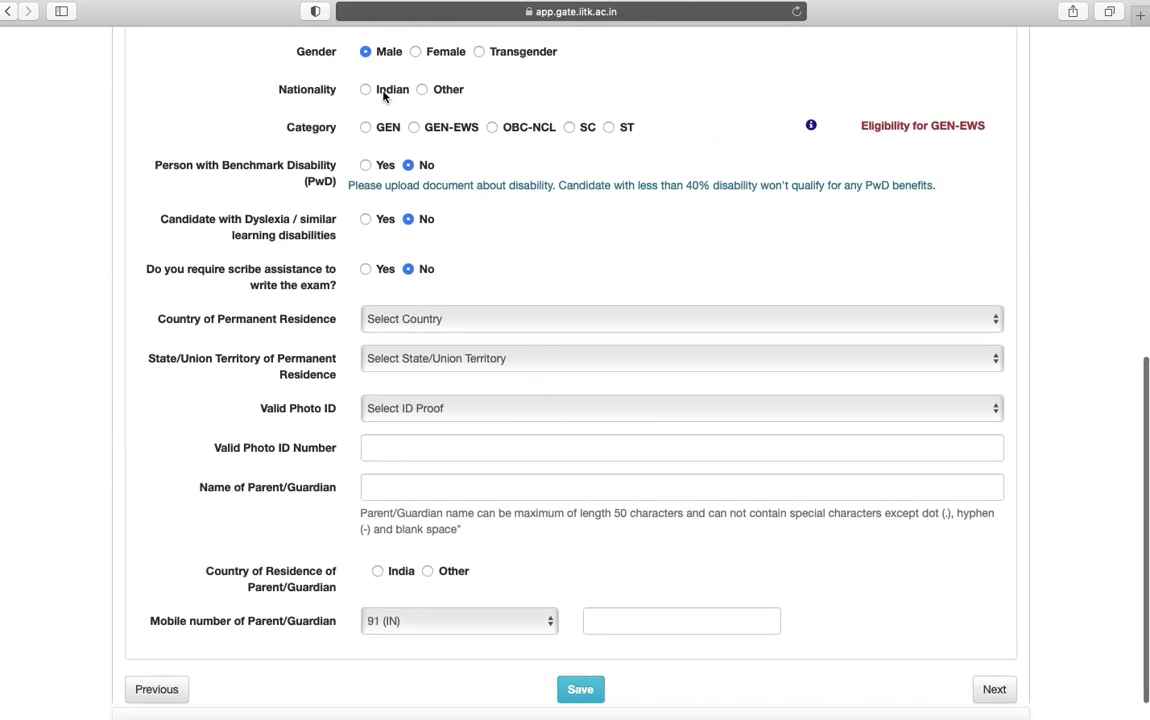
pyautogui.click(366, 90)
pyautogui.click(366, 127)
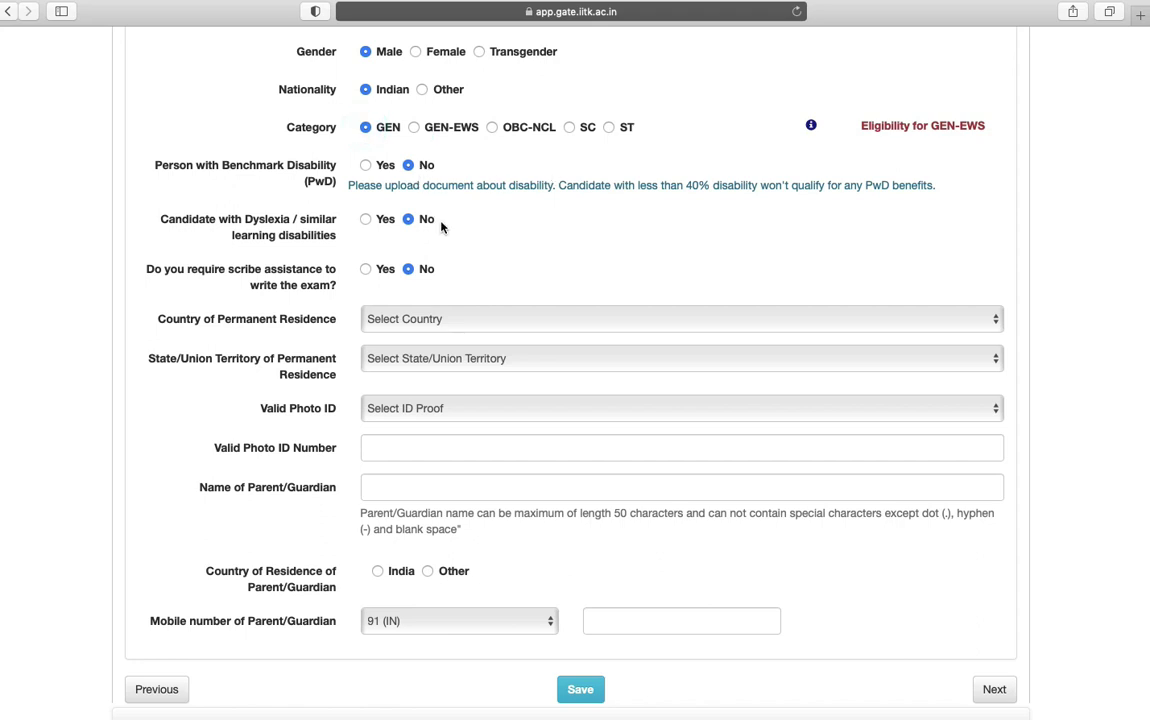
pyautogui.click(503, 320)
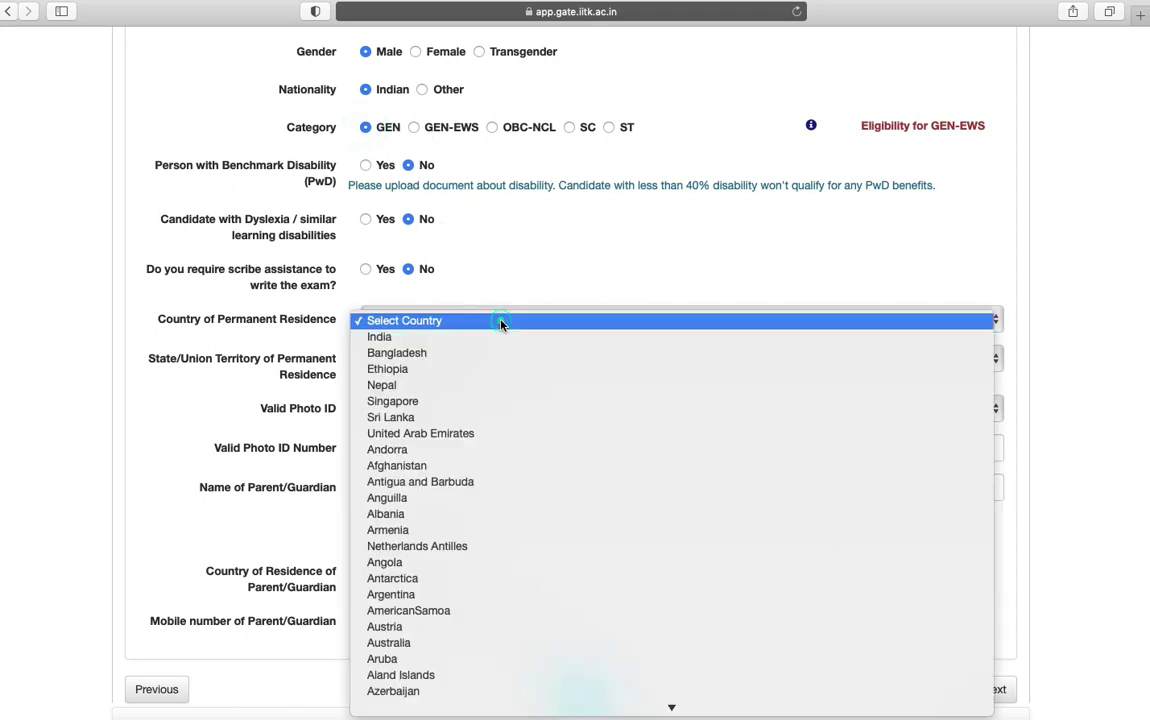
pyautogui.click(502, 336)
pyautogui.click(488, 360)
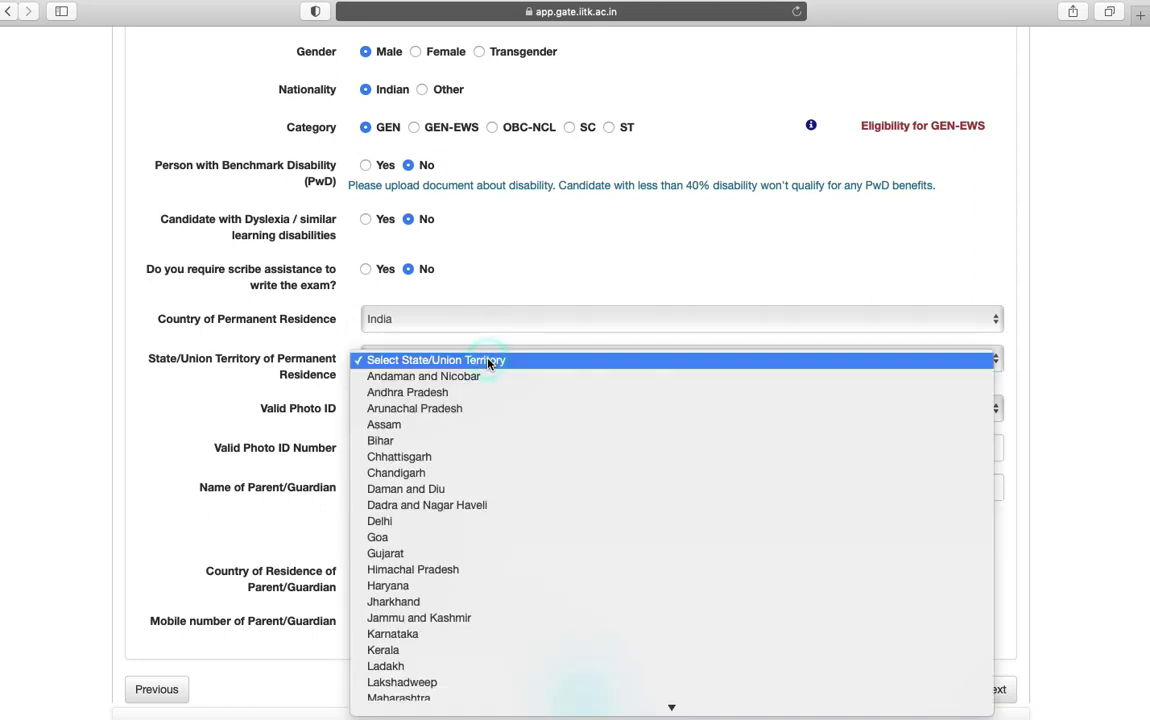
pyautogui.press('Return')
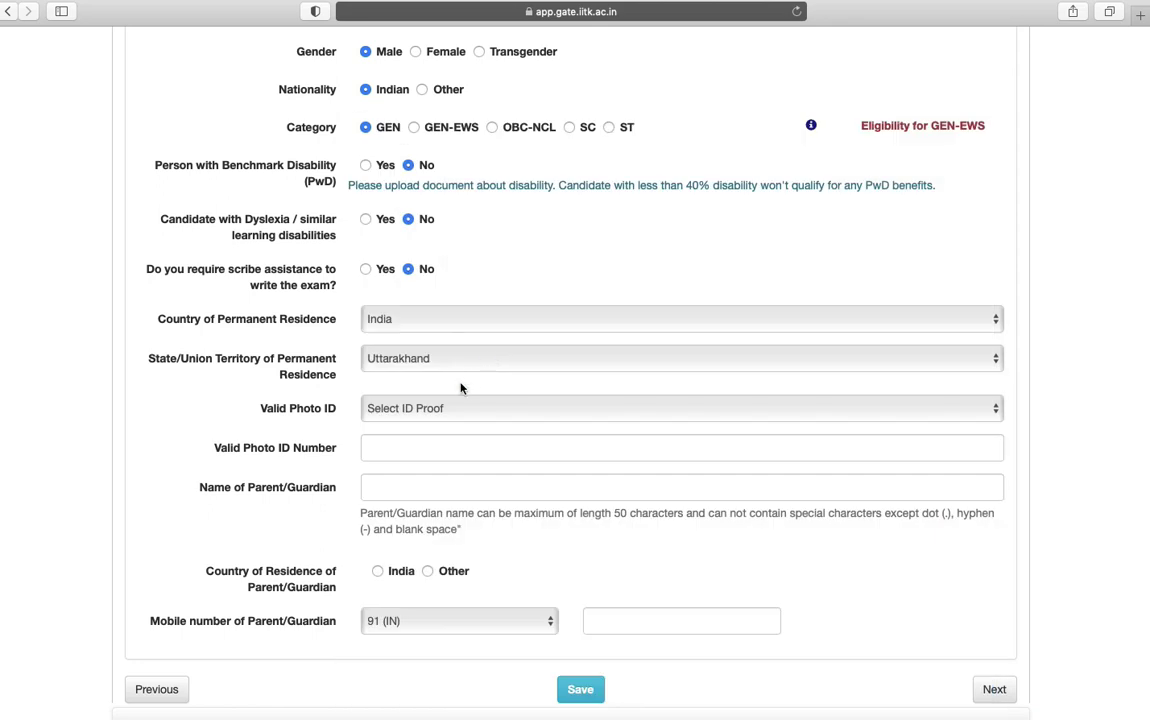
pyautogui.click(440, 410)
pyautogui.click(436, 426)
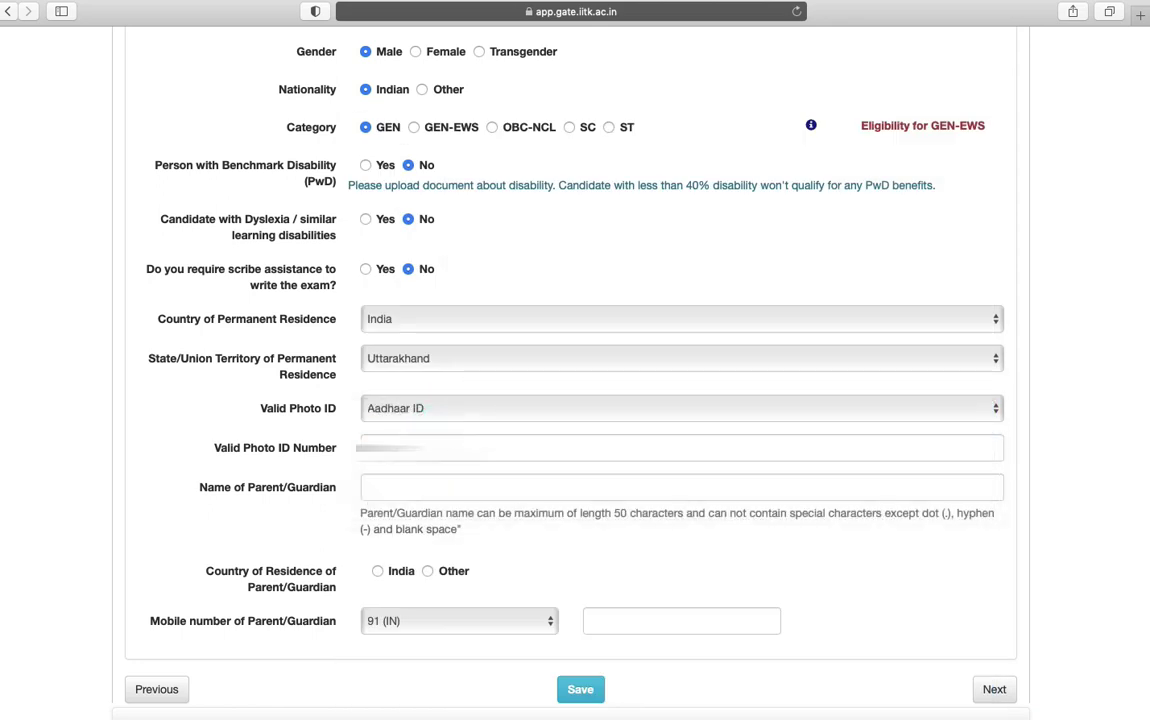
pyautogui.press('Tab')
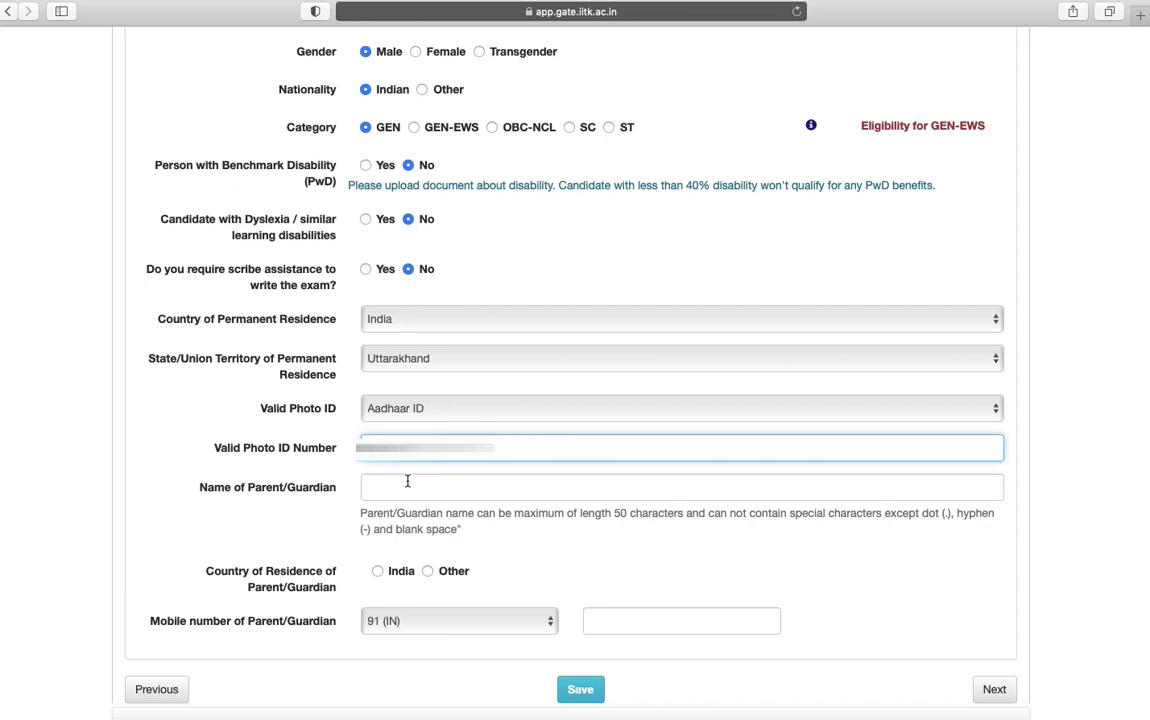
# Fill in the guardian's name, country India and mobile number, then save the details
pyautogui.click(407, 482)
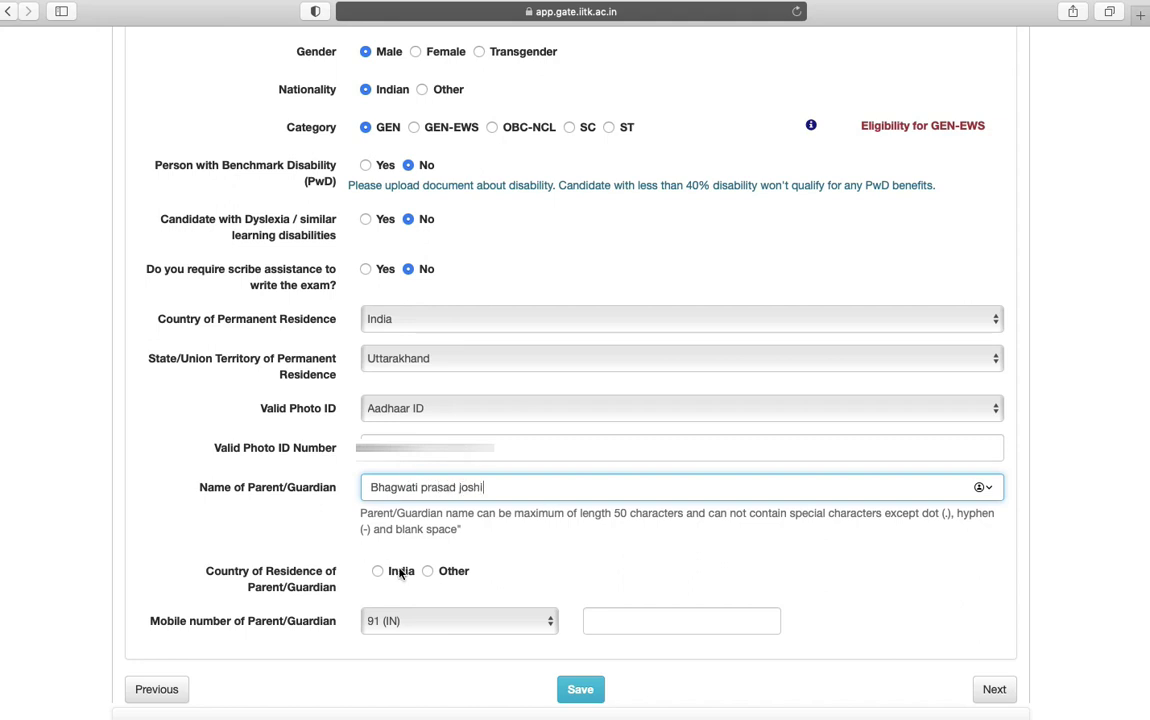
pyautogui.click(378, 571)
pyautogui.click(619, 619)
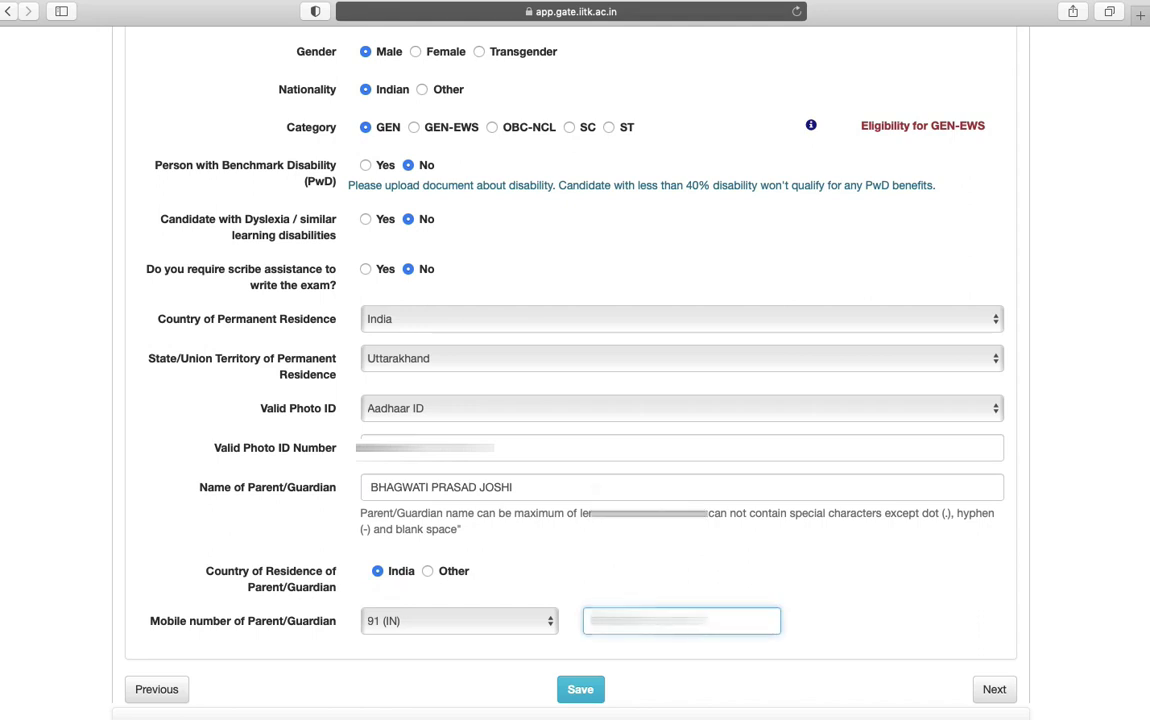
pyautogui.click(585, 689)
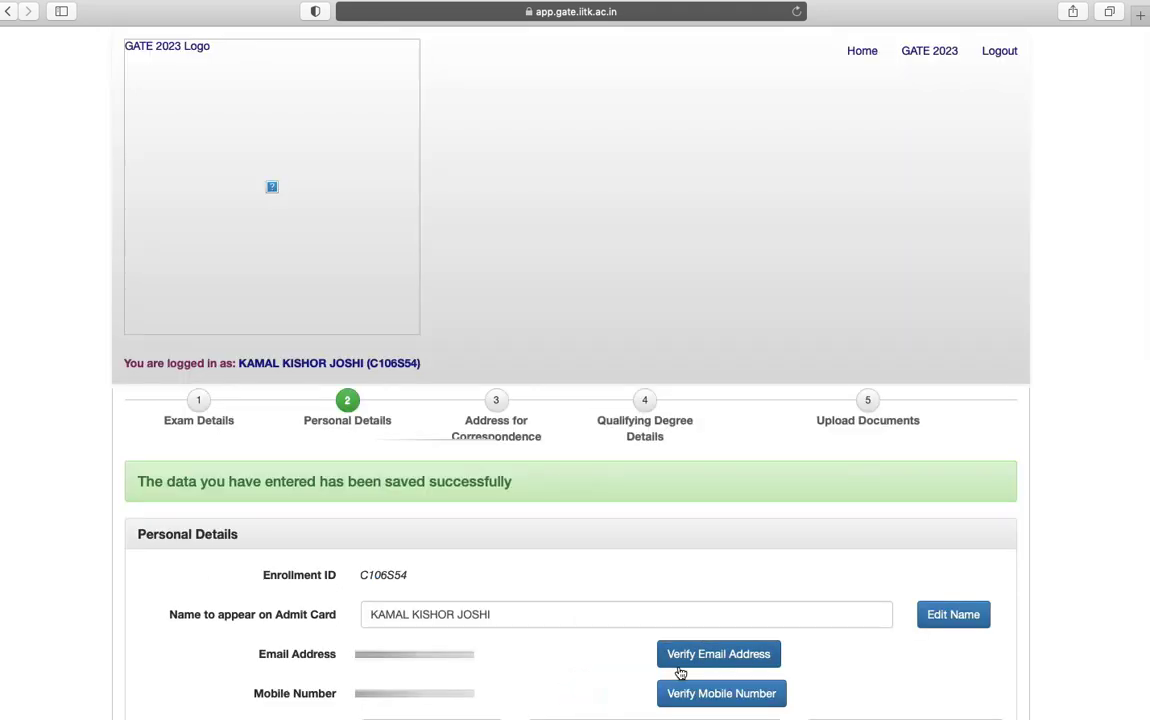
# Go to the correspondence address step, enter the pincode and choose India as country
pyautogui.scroll(-10, 680, 673)
pyautogui.click(996, 659)
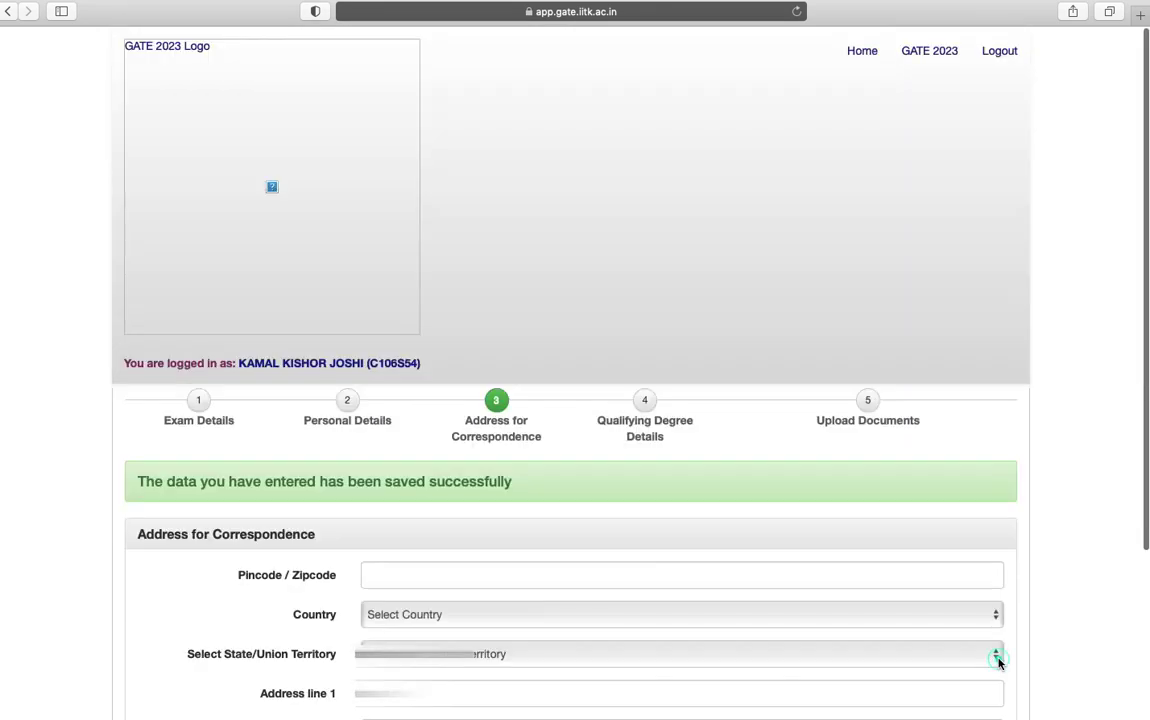
pyautogui.scroll(-5, 998, 662)
pyautogui.click(563, 354)
pyautogui.write('262501')
pyautogui.click(462, 391)
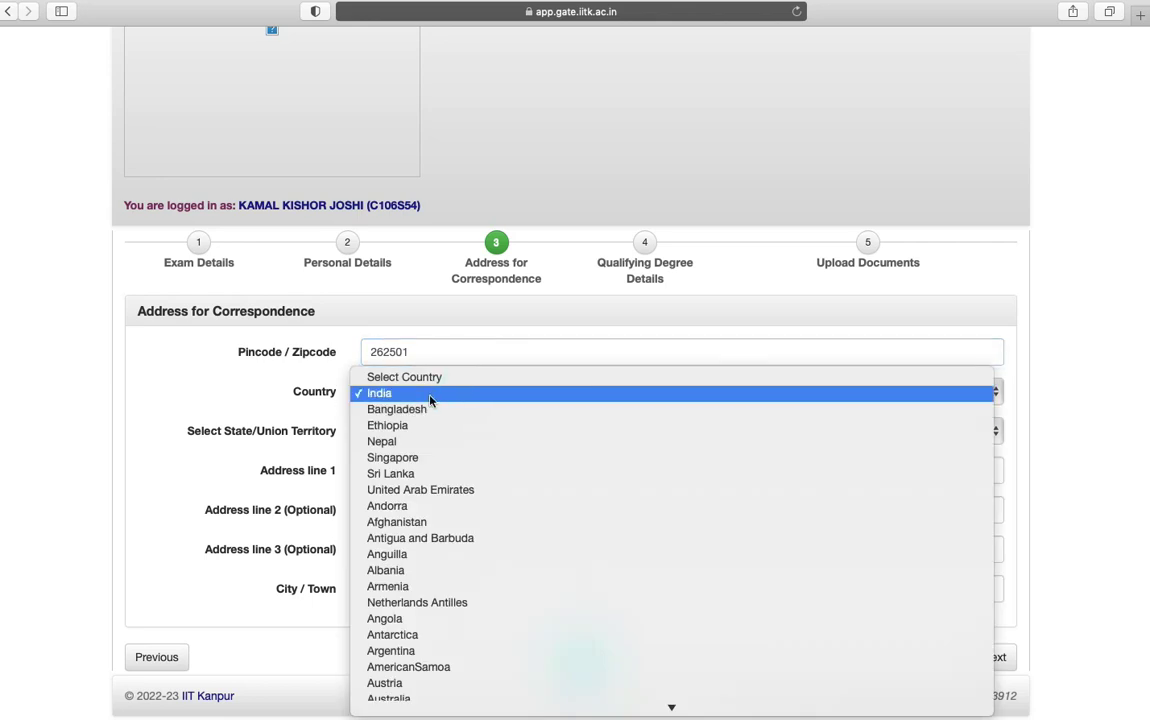
pyautogui.click(429, 399)
# Fill in the three address lines, save the address, and continue to Qualifying Degree Details
pyautogui.click(395, 471)
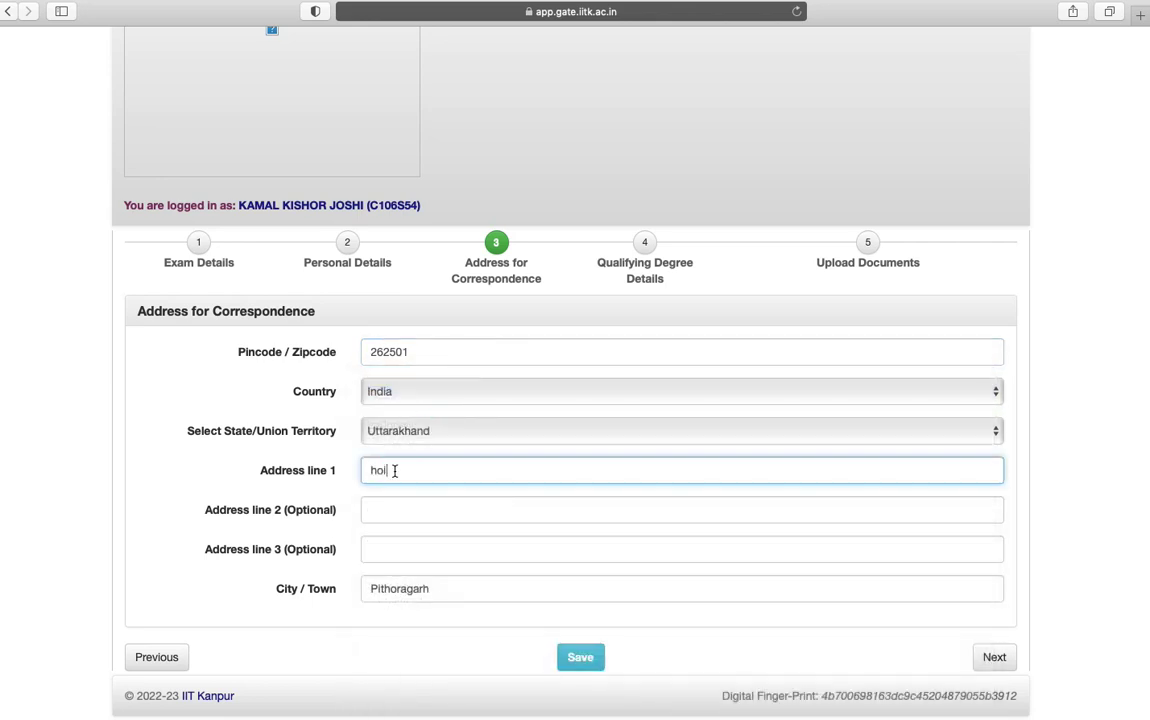
pyautogui.click(390, 508)
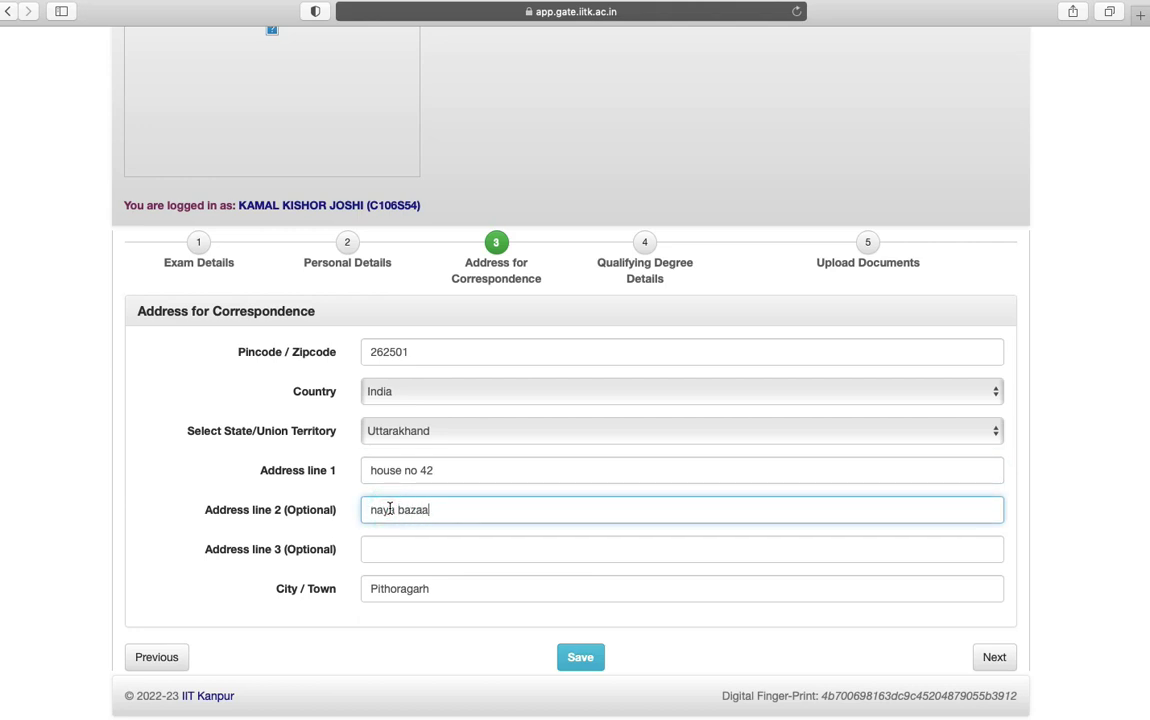
pyautogui.click(390, 548)
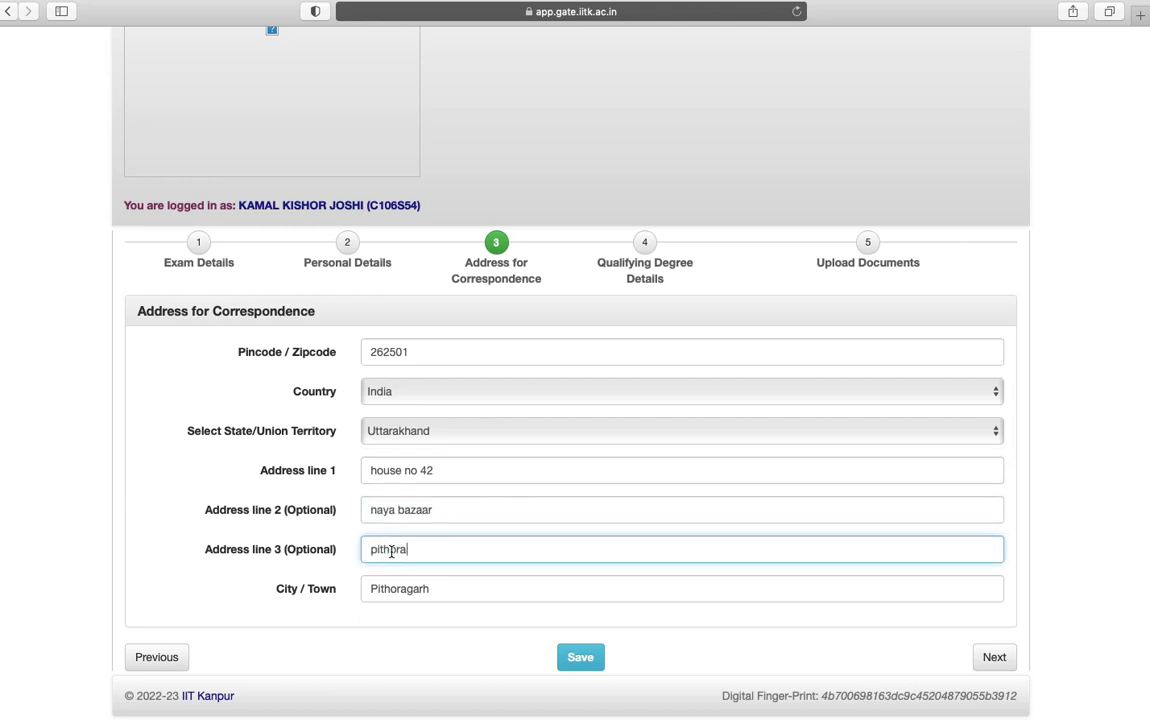
pyautogui.click(580, 656)
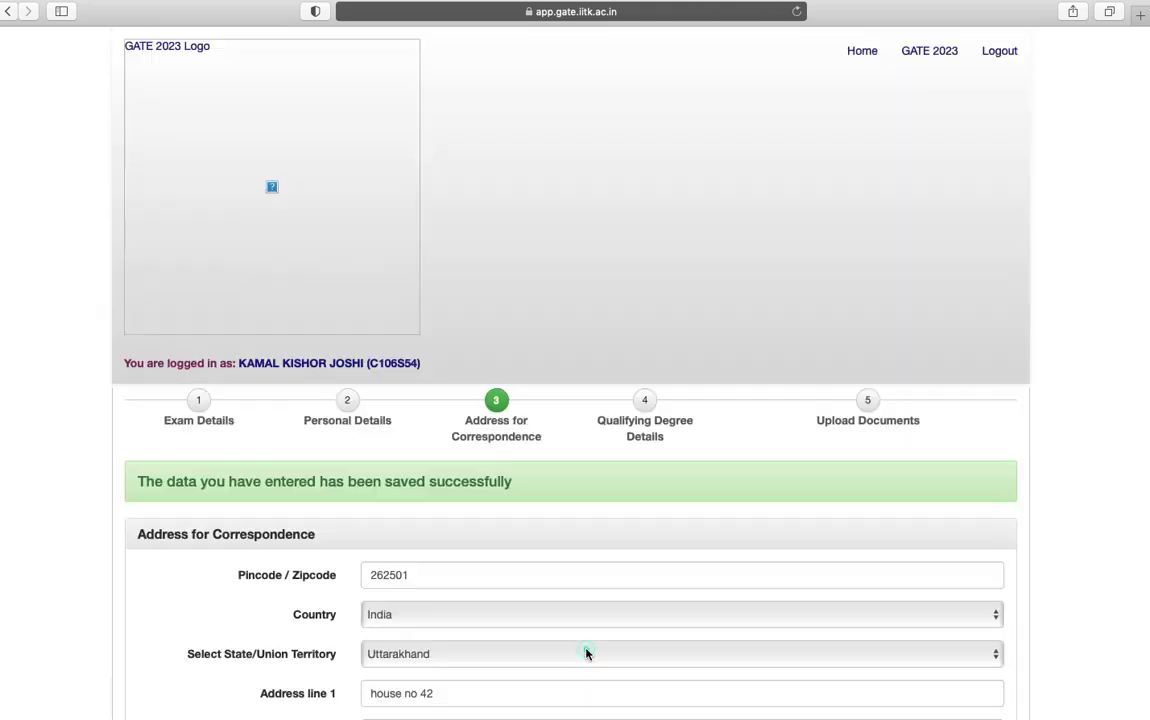
pyautogui.scroll(-3, 600, 650)
pyautogui.scroll(-3, 661, 640)
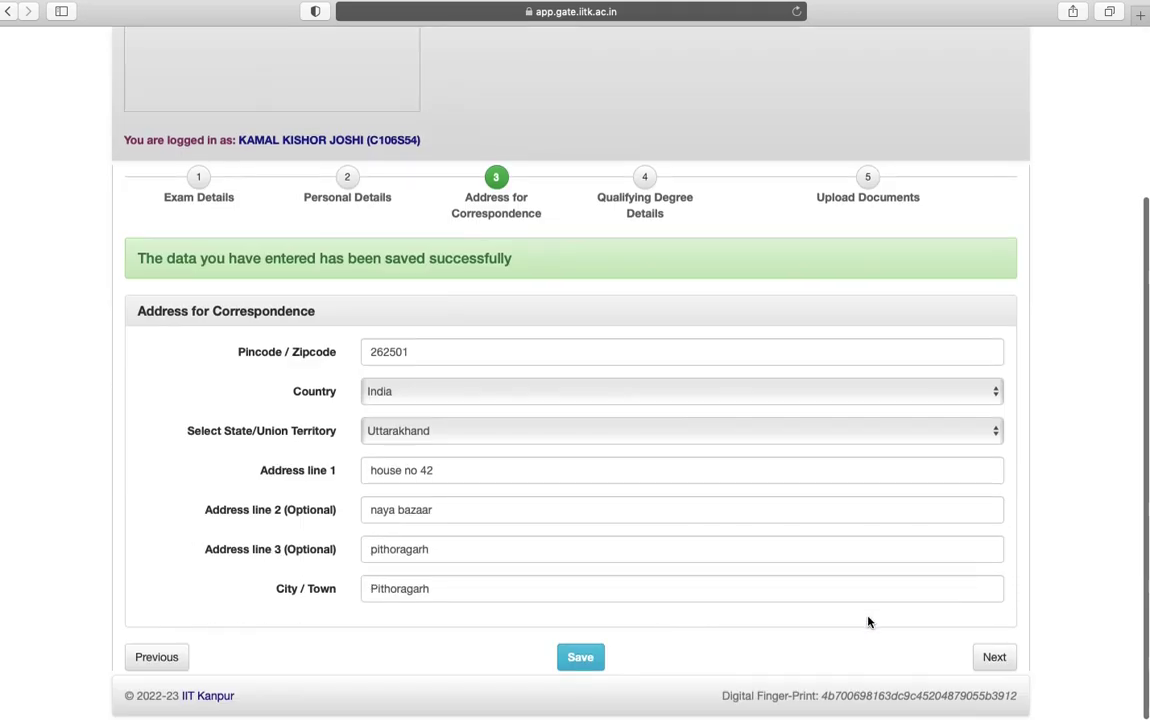
pyautogui.click(1004, 662)
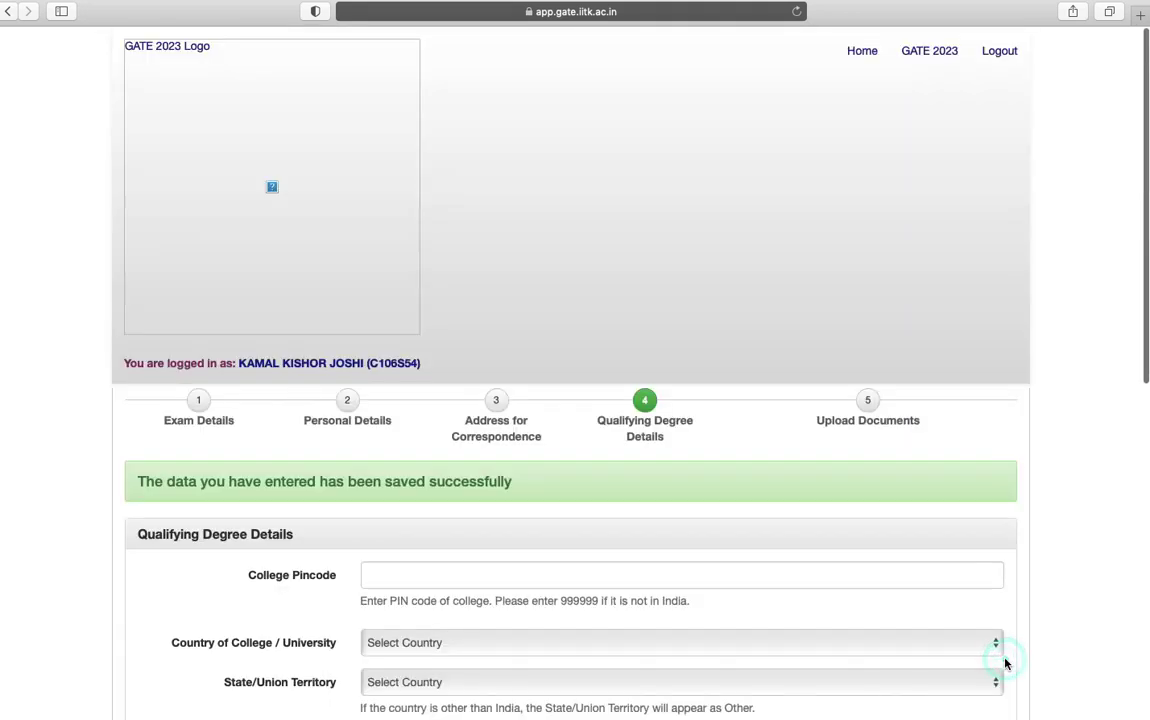
# Enter the college pincode 248007, country India, and the institute registration number
pyautogui.click(490, 572)
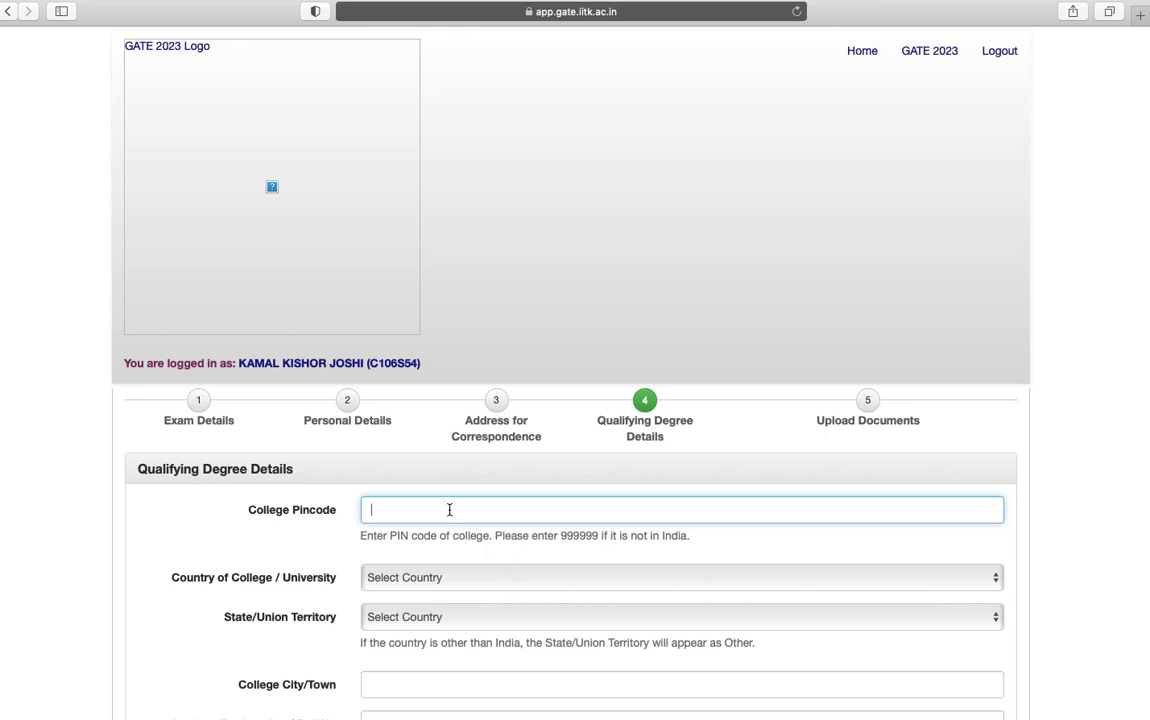
pyautogui.write('248007')
pyautogui.click(418, 580)
pyautogui.click(418, 582)
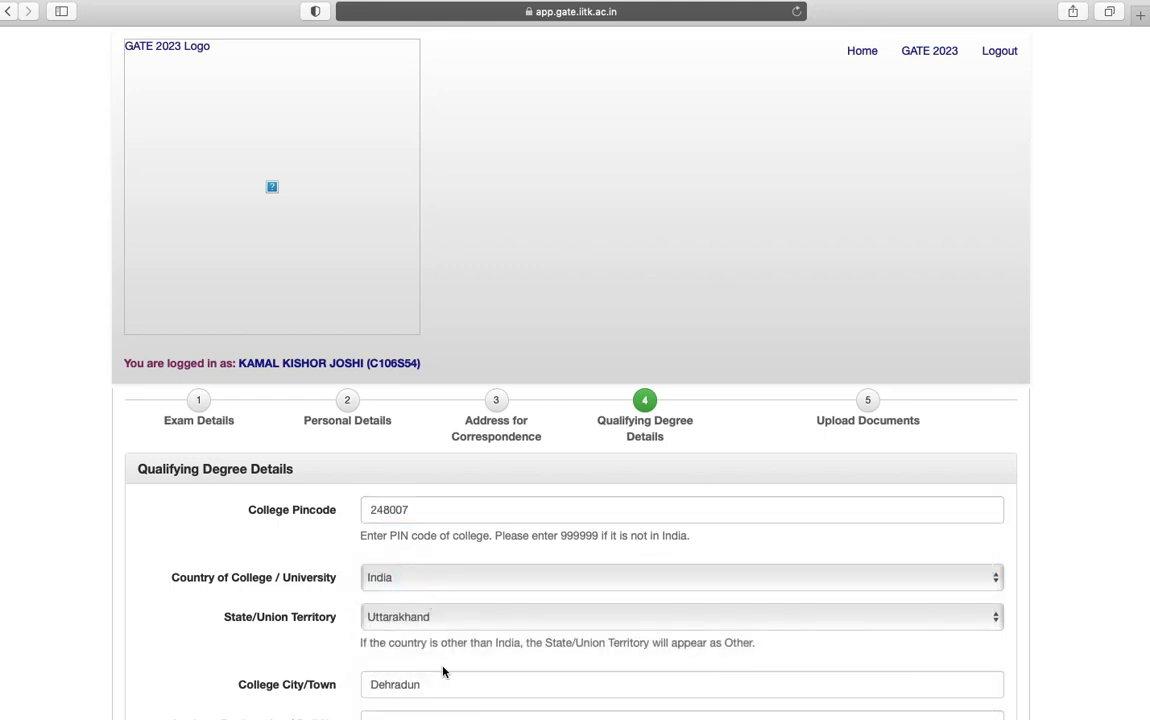
pyautogui.scroll(-5, 444, 672)
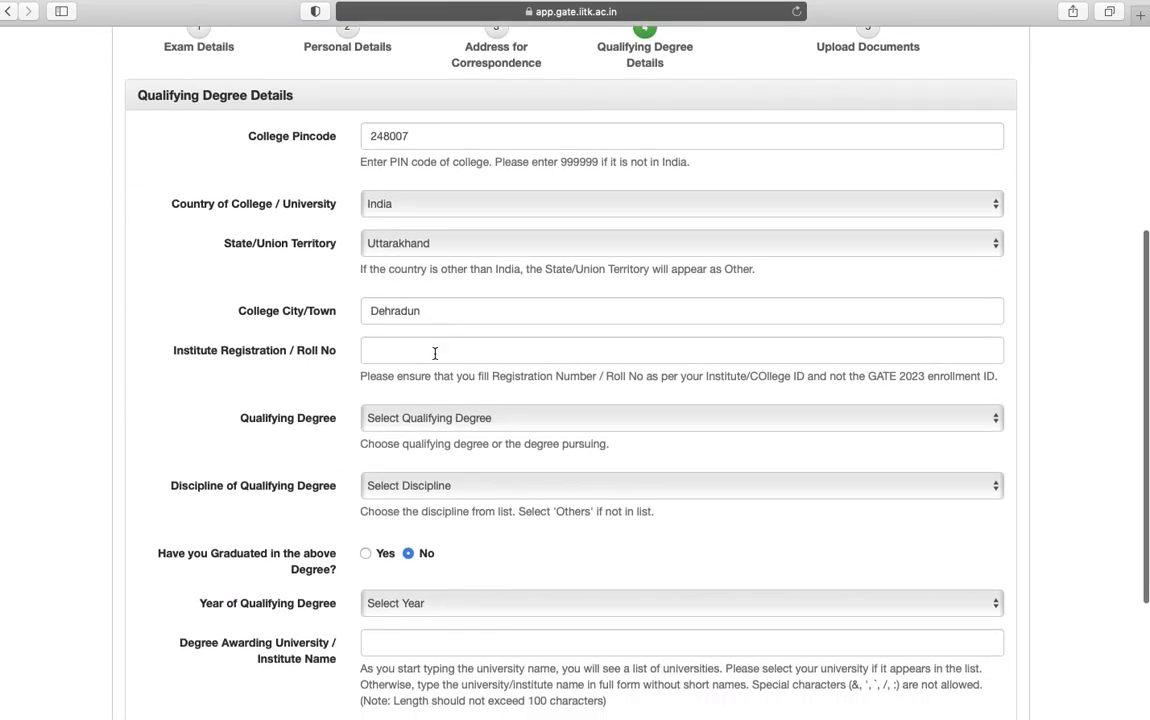
pyautogui.click(435, 353)
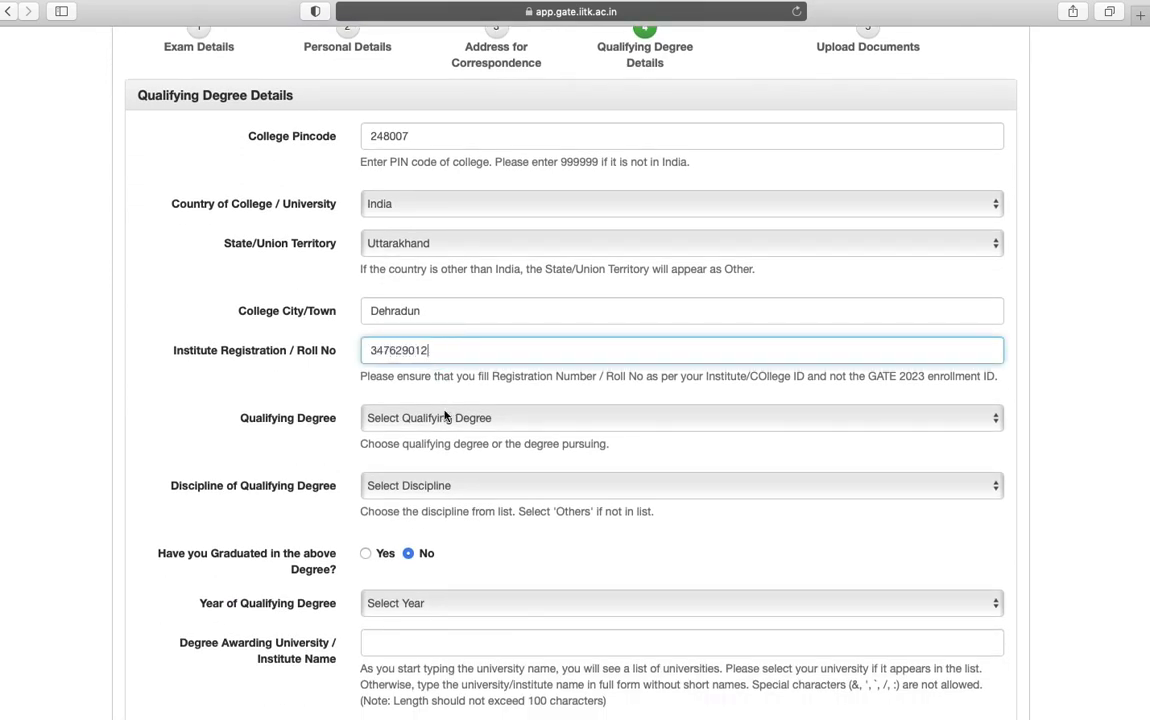
# Set the degree to B. Tech in Computer Science & Engg., graduated in 2021
pyautogui.click(441, 418)
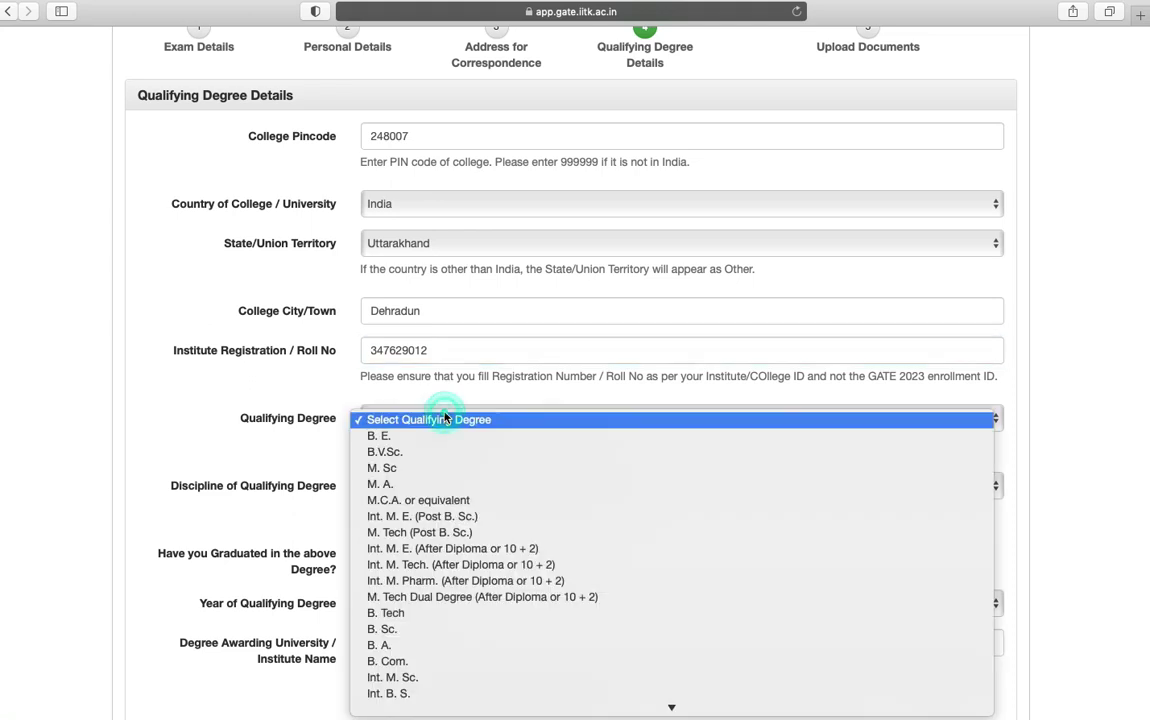
pyautogui.click(395, 613)
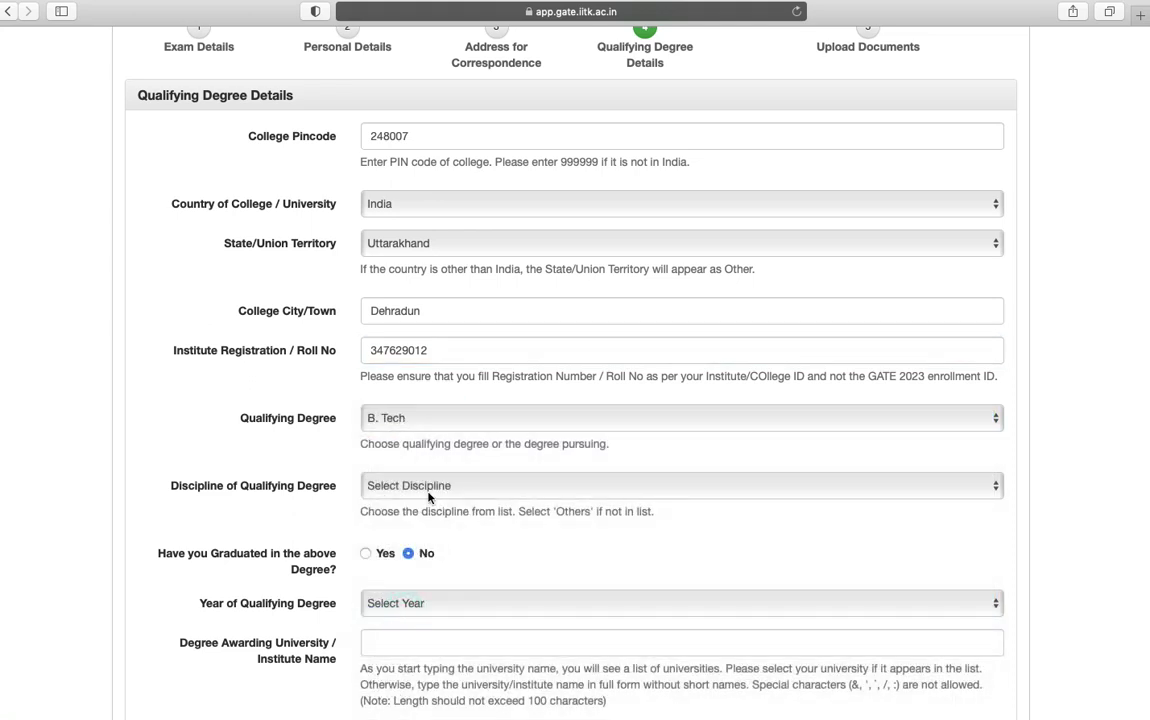
pyautogui.click(428, 487)
pyautogui.scroll(-5, 472, 616)
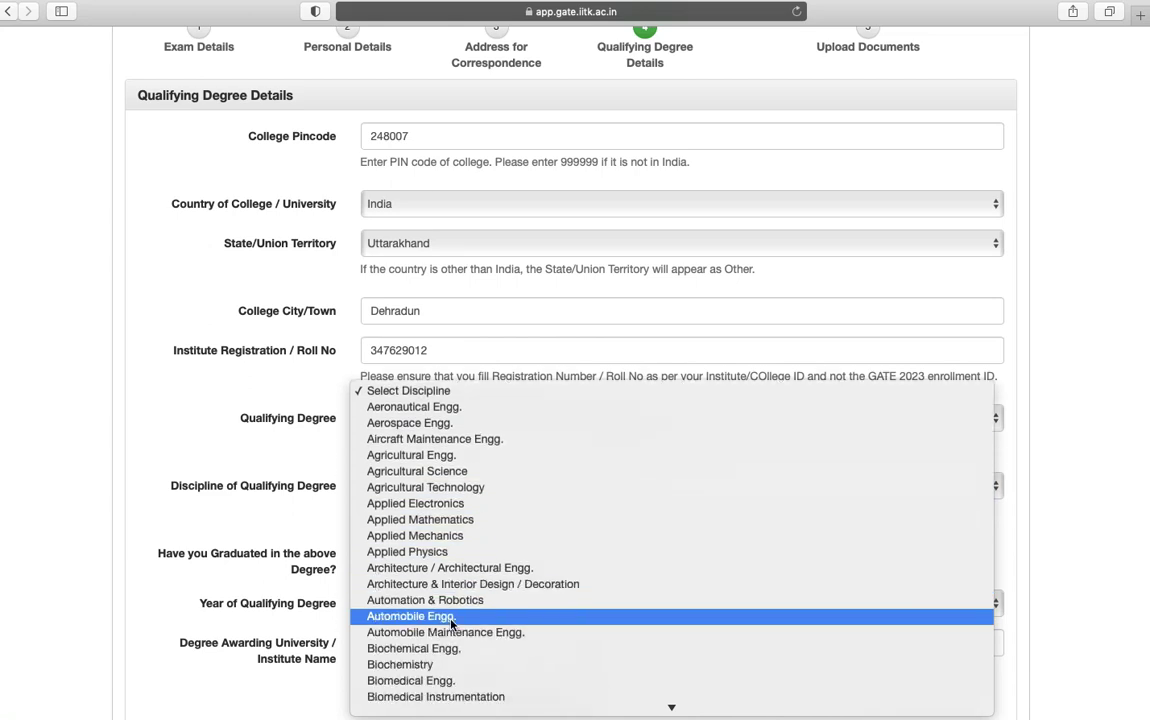
pyautogui.scroll(-6, 472, 616)
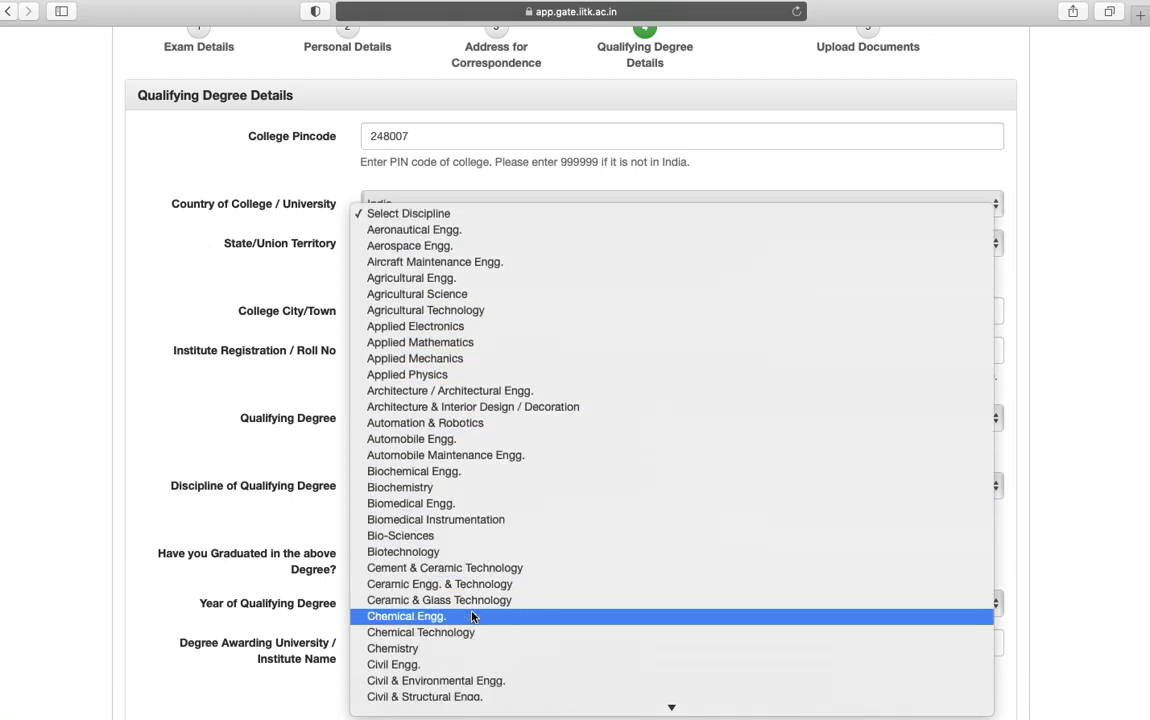
pyautogui.scroll(-3, 472, 616)
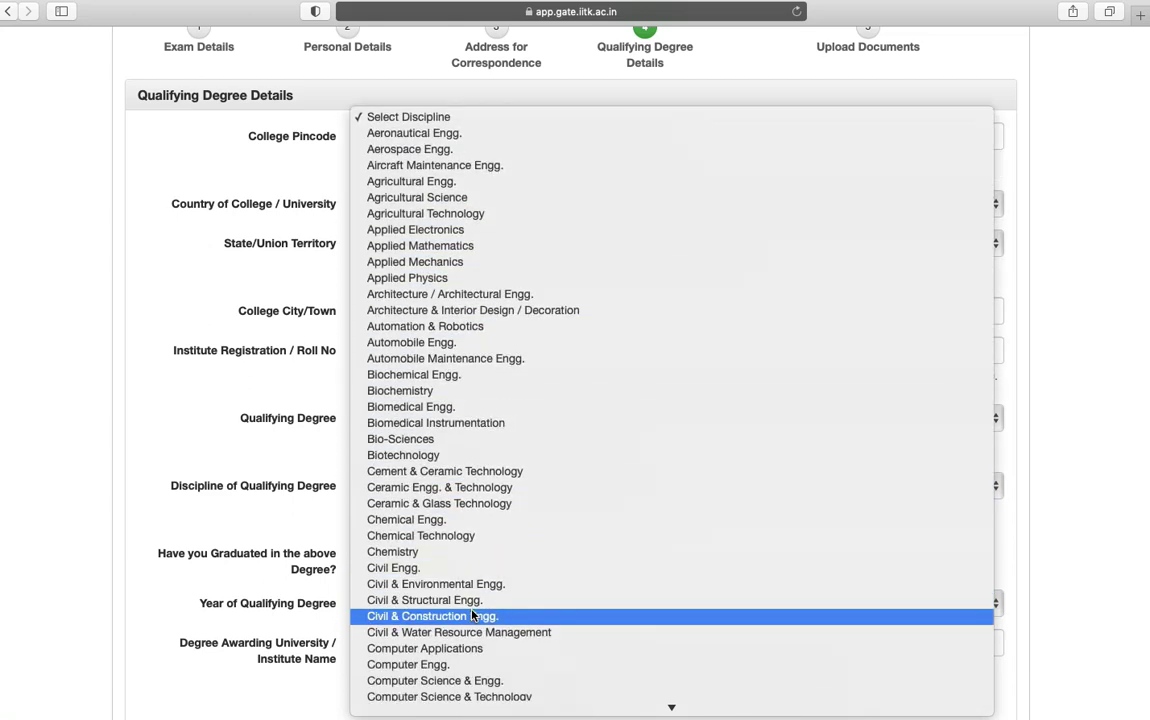
pyautogui.click(476, 681)
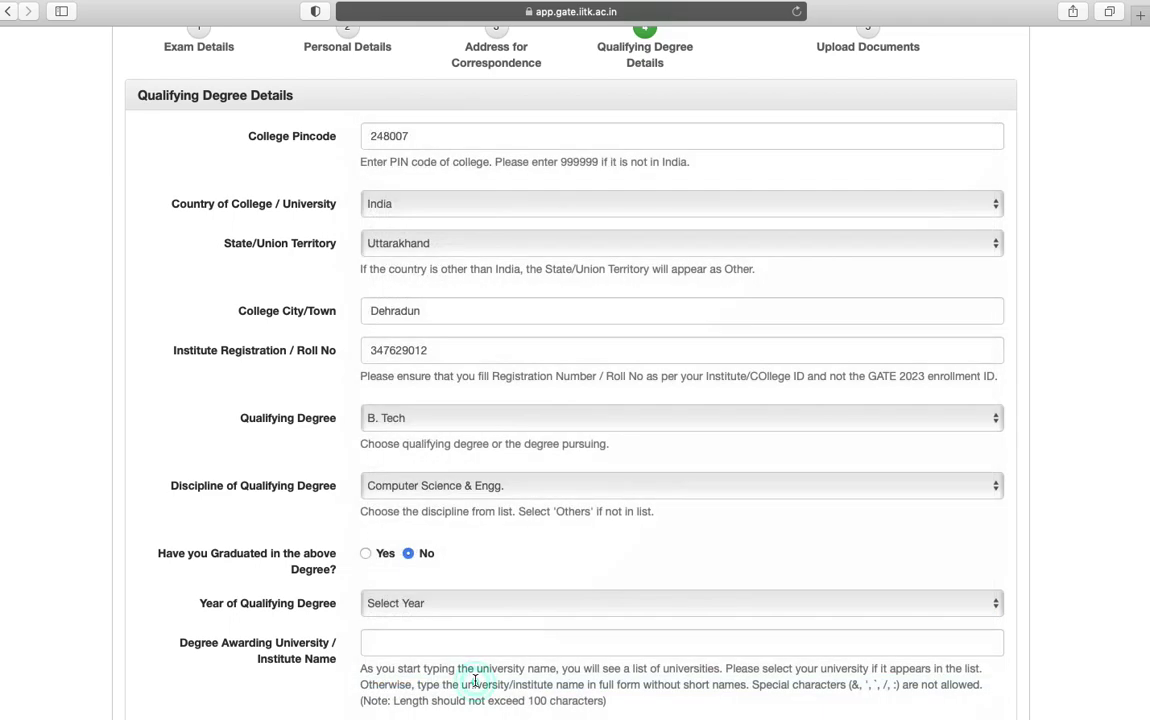
pyautogui.click(365, 553)
pyautogui.click(426, 605)
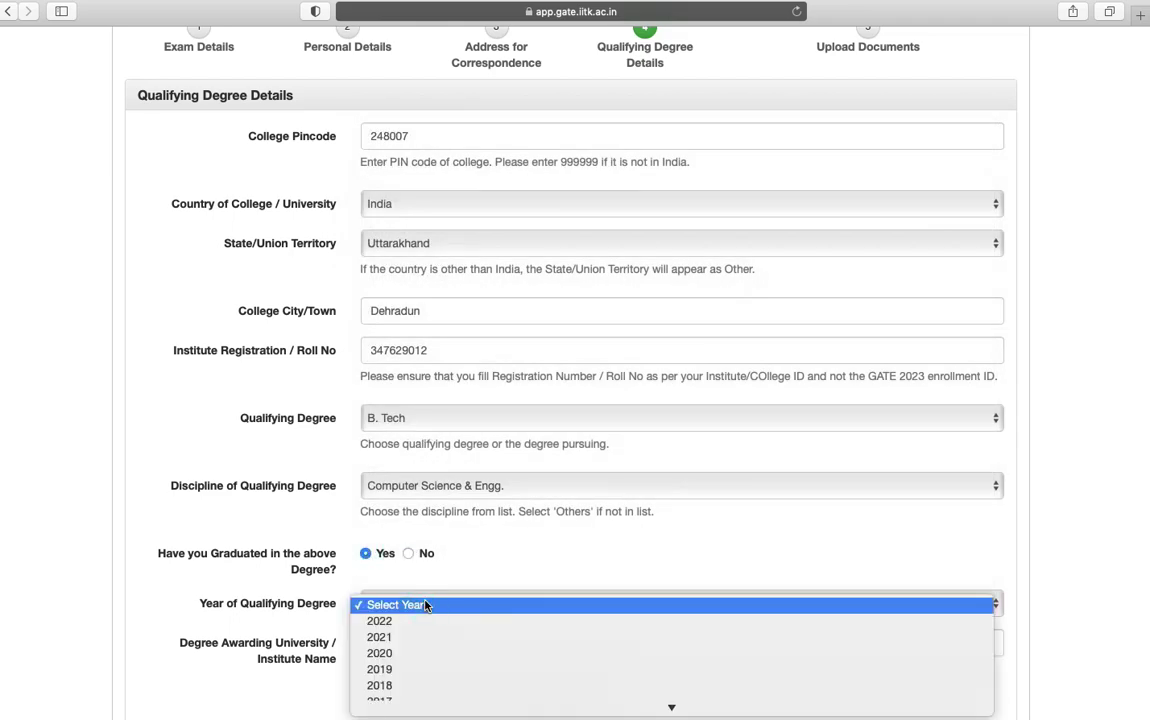
pyautogui.click(426, 637)
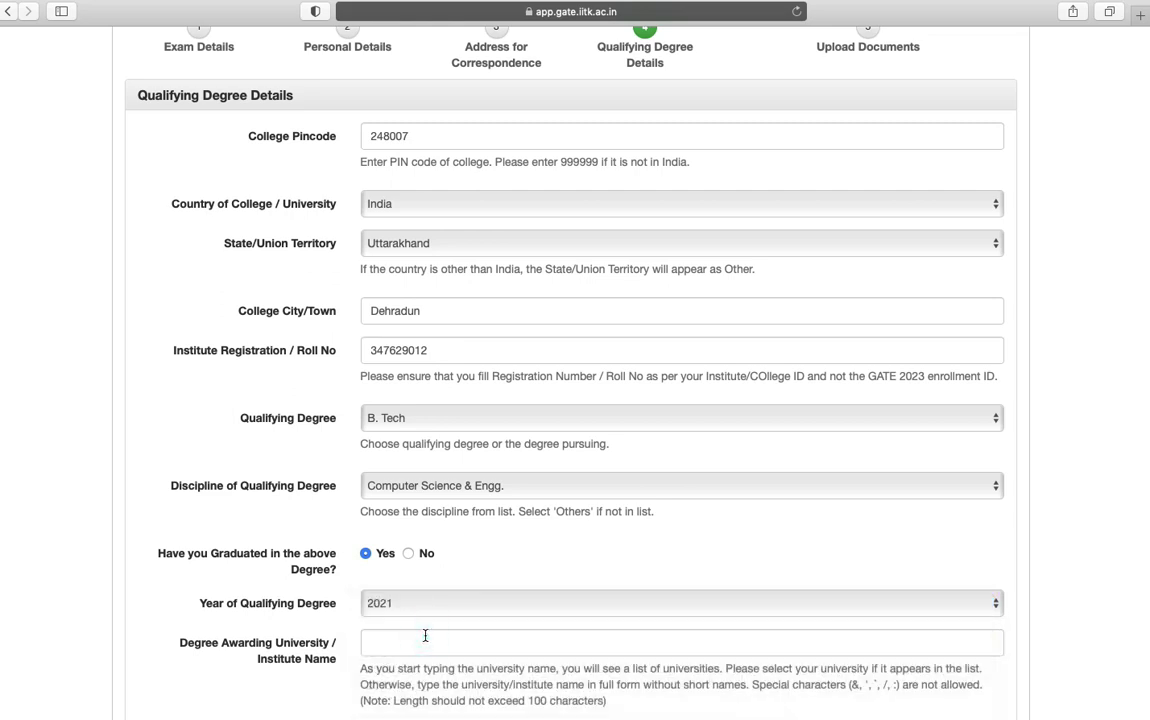
# Name Uttarakhand Technical University and pick the Uttarakhand college suggestion, then save and continue
pyautogui.click(425, 636)
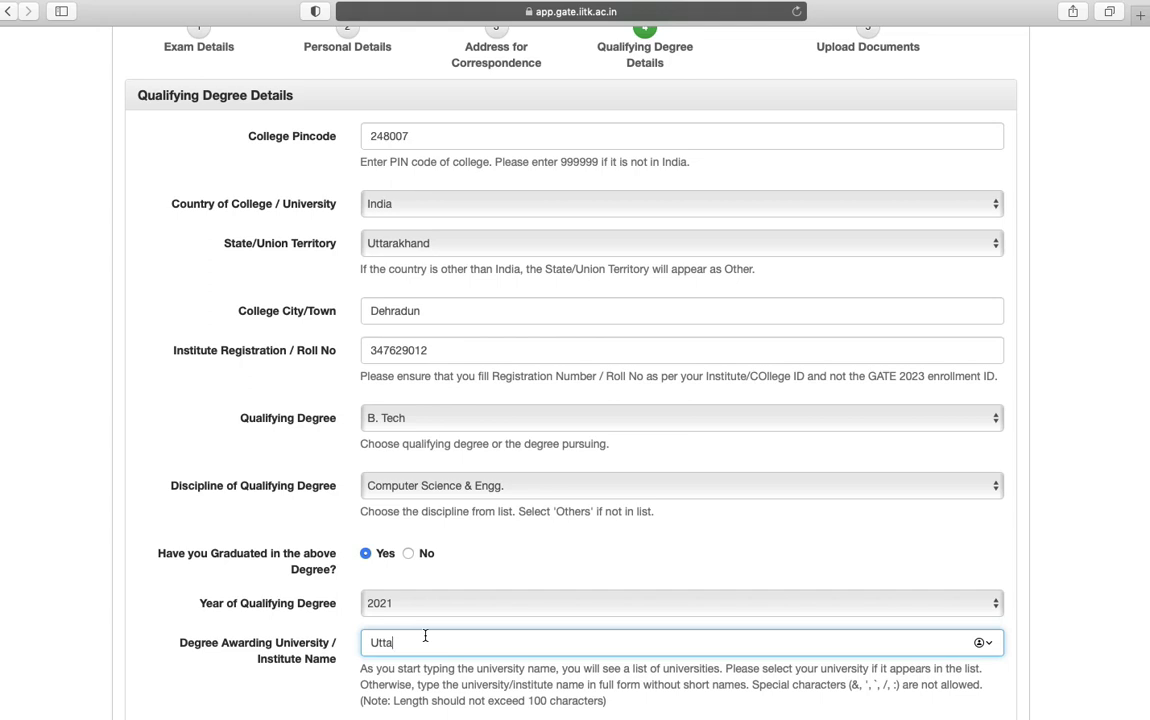
pyautogui.write('Uttarakhand technical university')
pyautogui.scroll(-3, 425, 636)
pyautogui.click(433, 528)
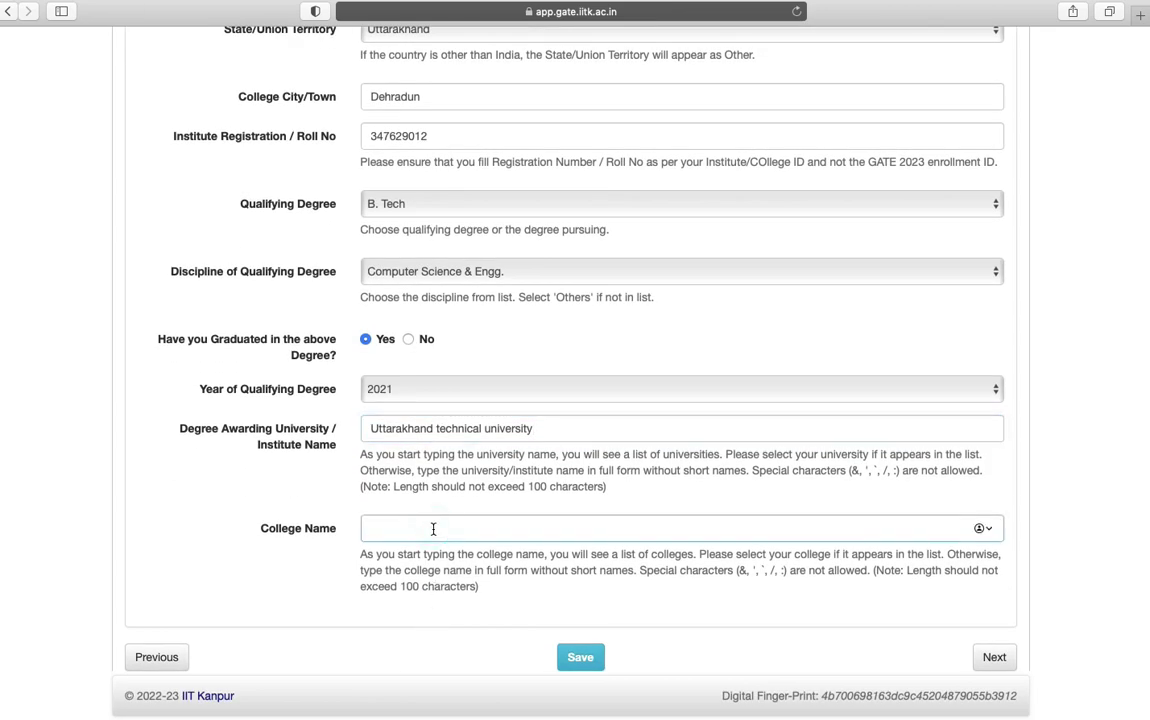
pyautogui.write('Uttara')
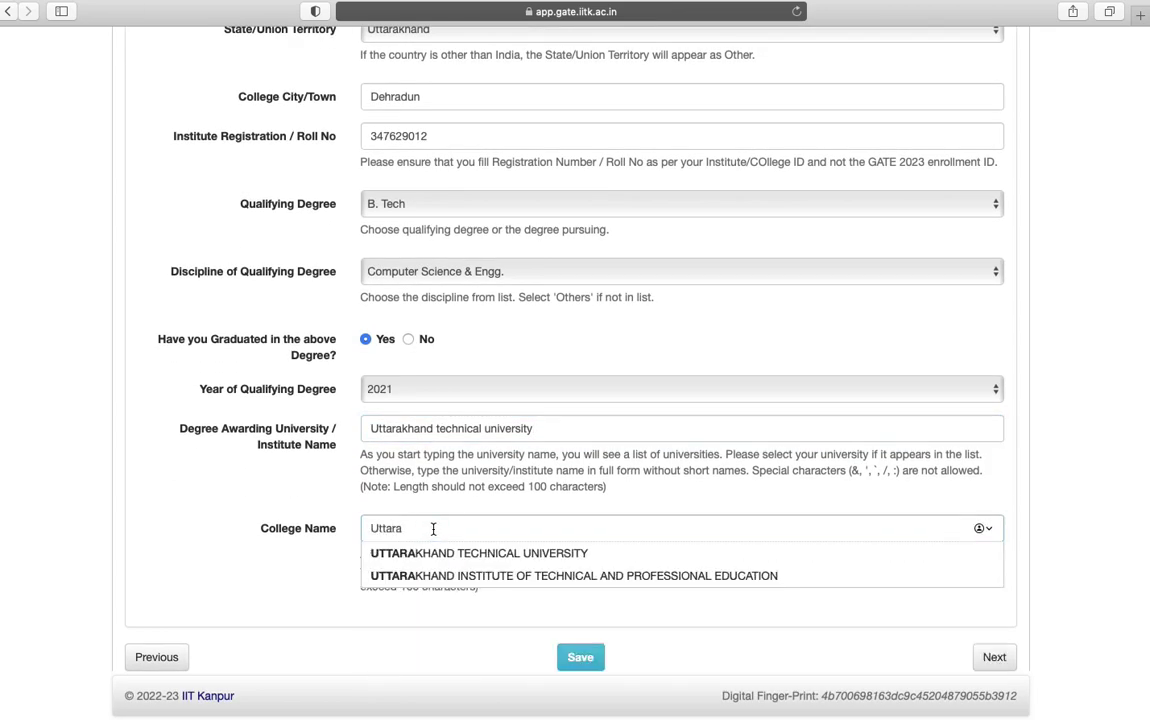
pyautogui.write('nchal')
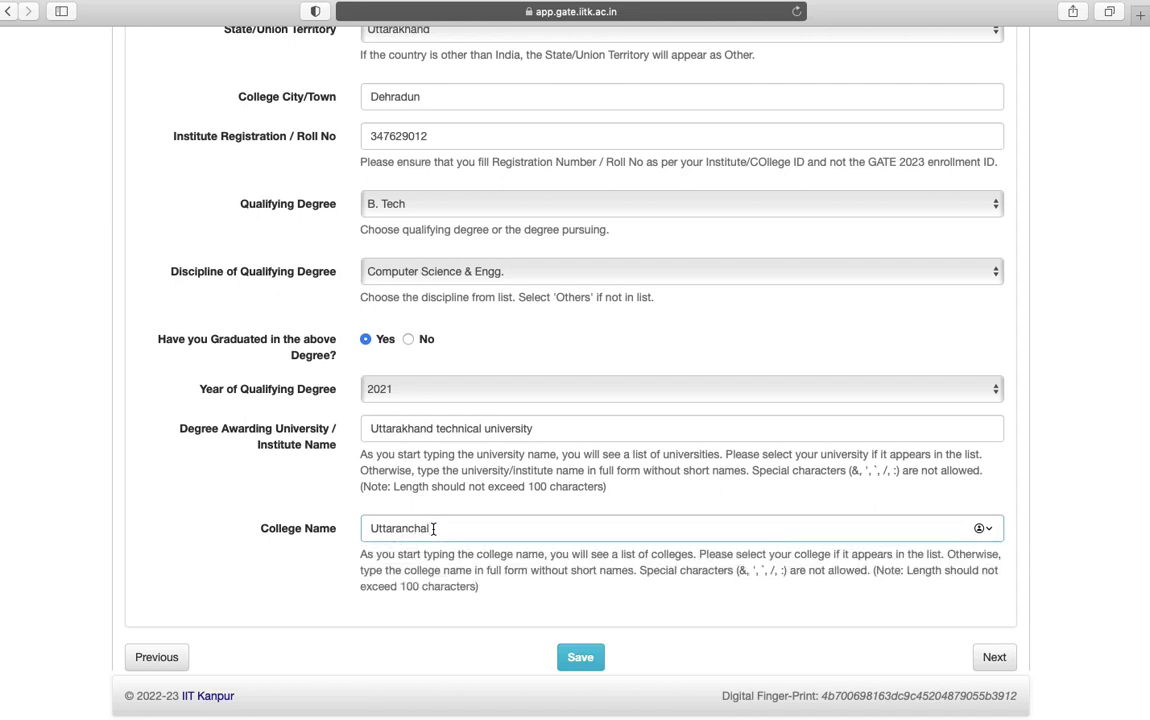
pyautogui.press('BackSpace')
pyautogui.press('BackSpace')
pyautogui.press('BackSpace')
pyautogui.press('BackSpace')
pyautogui.press('BackSpace')
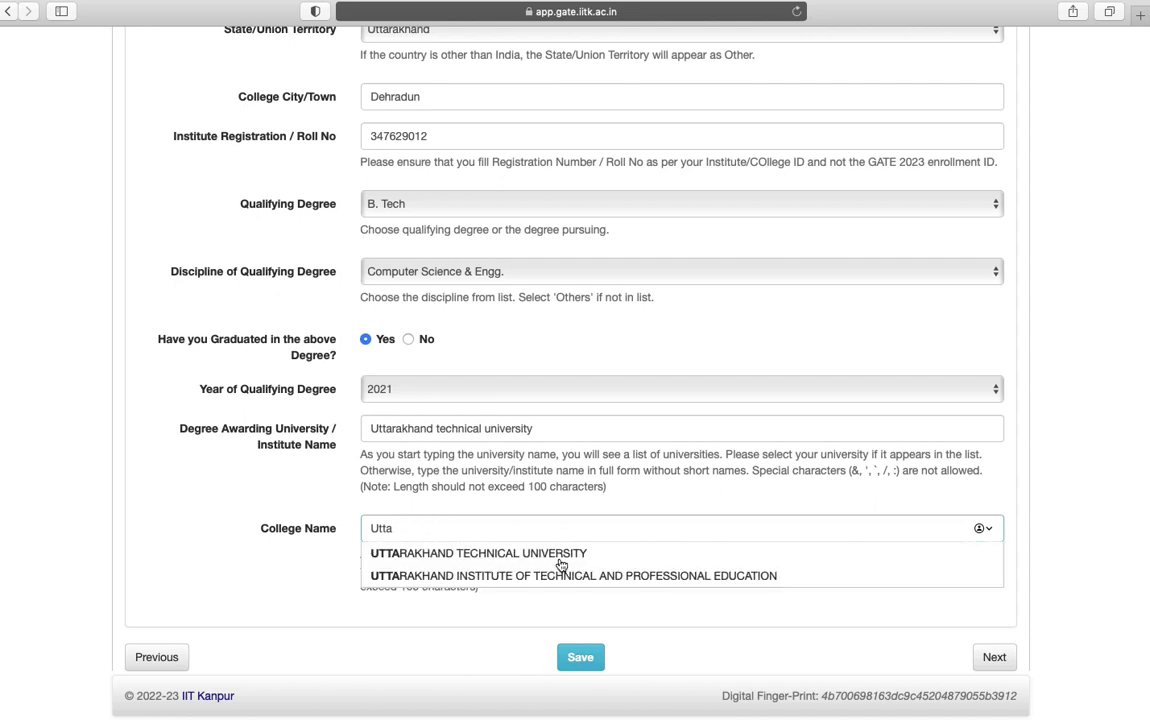
pyautogui.click(559, 577)
pyautogui.click(582, 657)
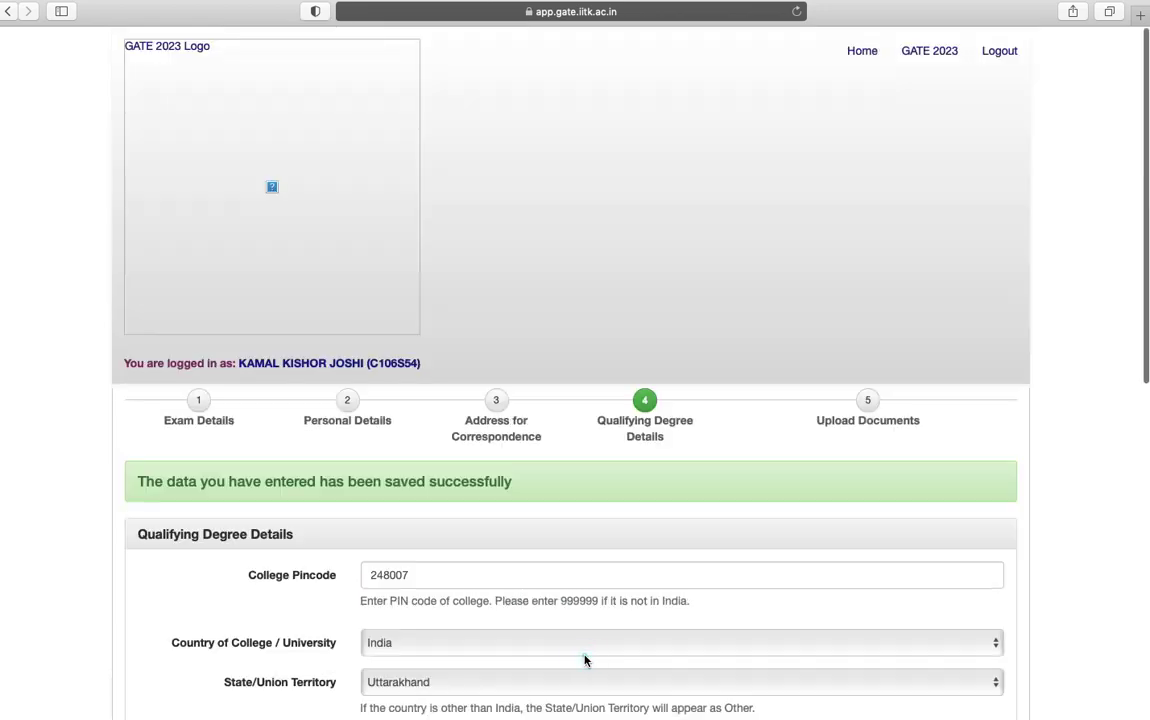
pyautogui.scroll(-10, 699, 619)
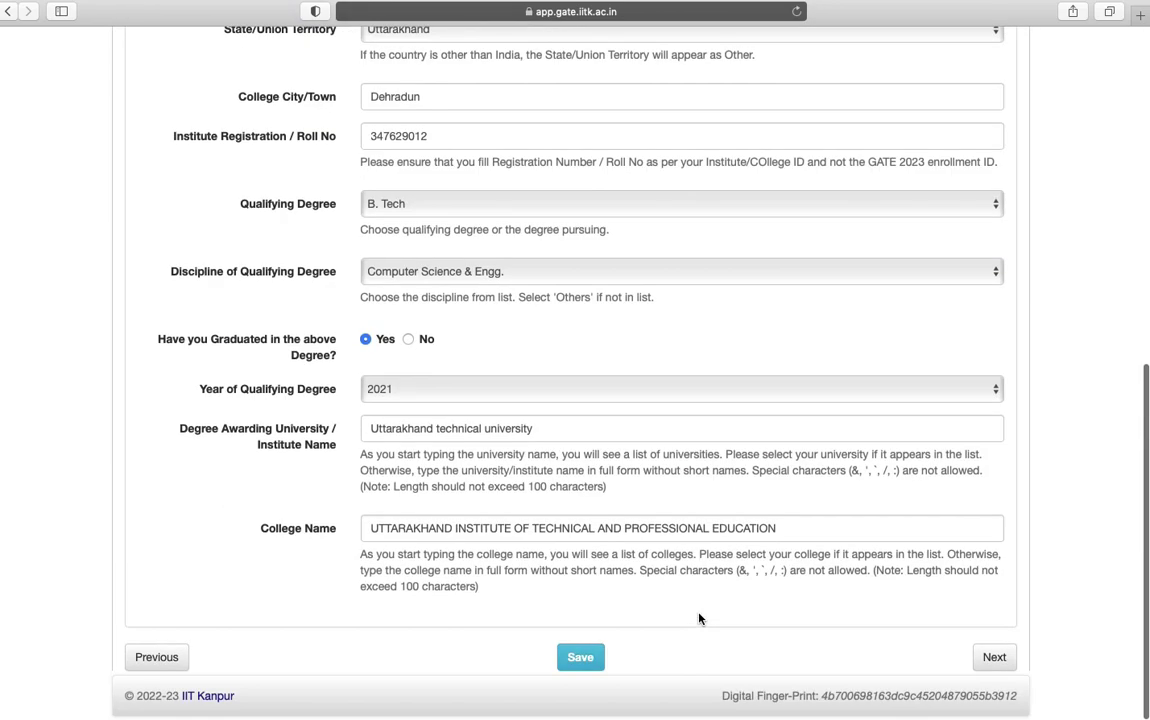
pyautogui.click(995, 658)
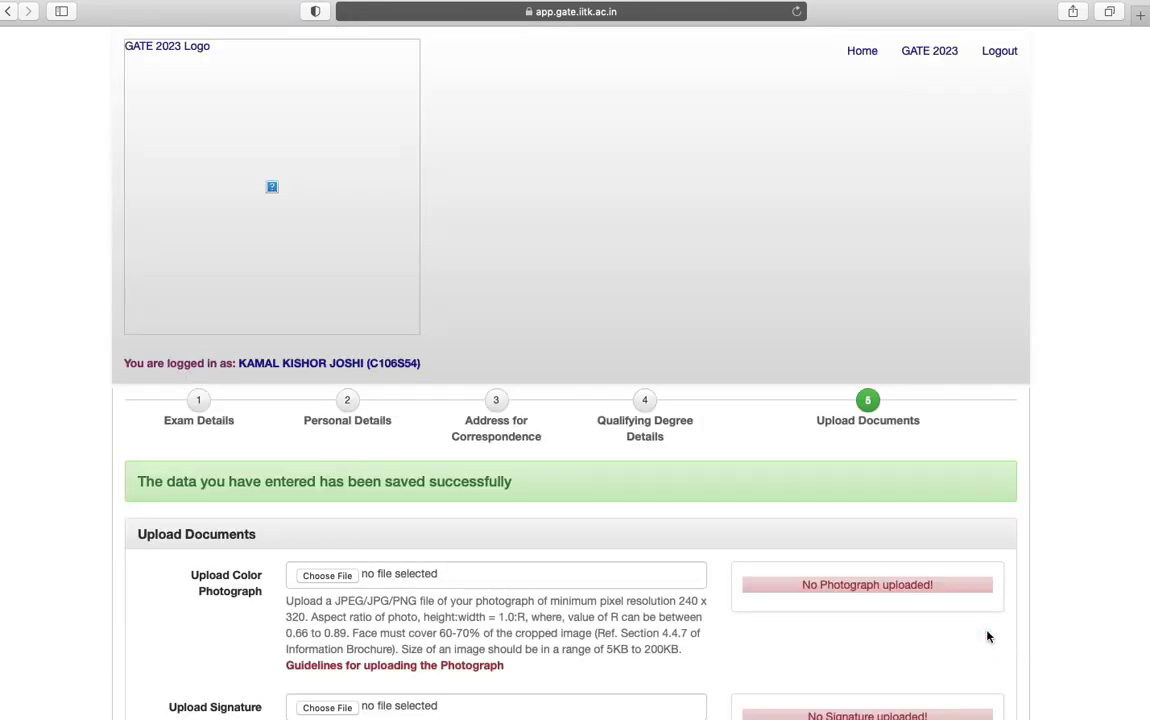
# Upload the cropped colour photograph and the cropped signature image
pyautogui.scroll(-5, 531, 625)
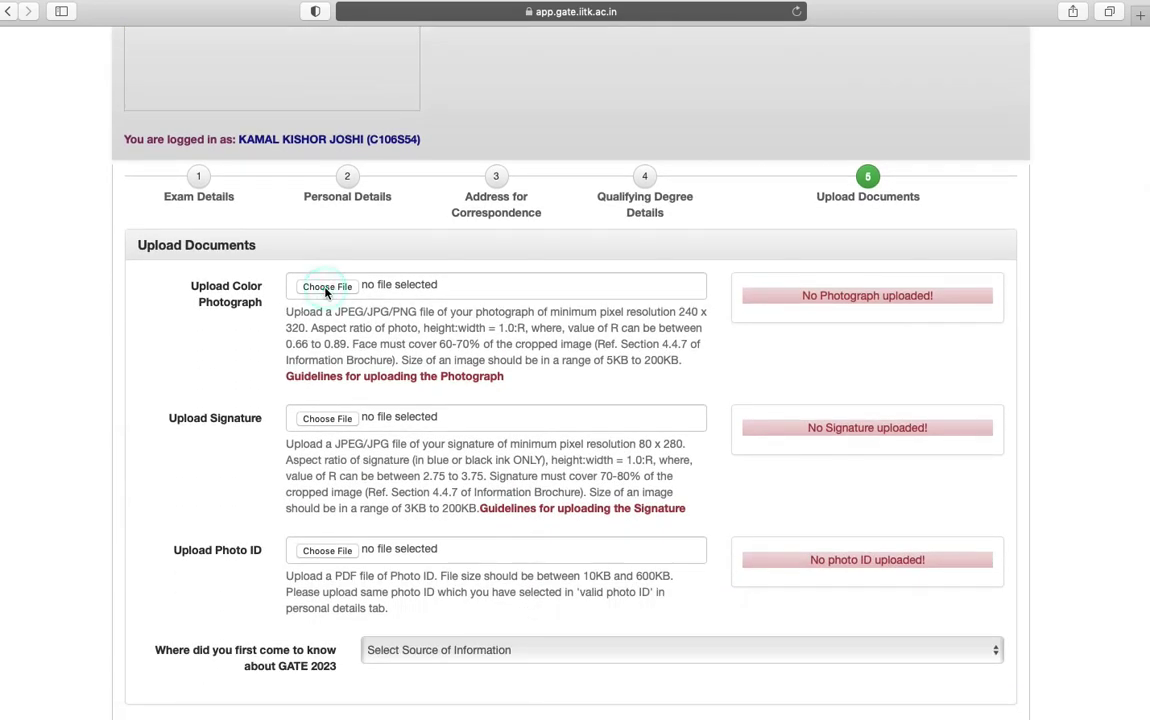
pyautogui.click(322, 286)
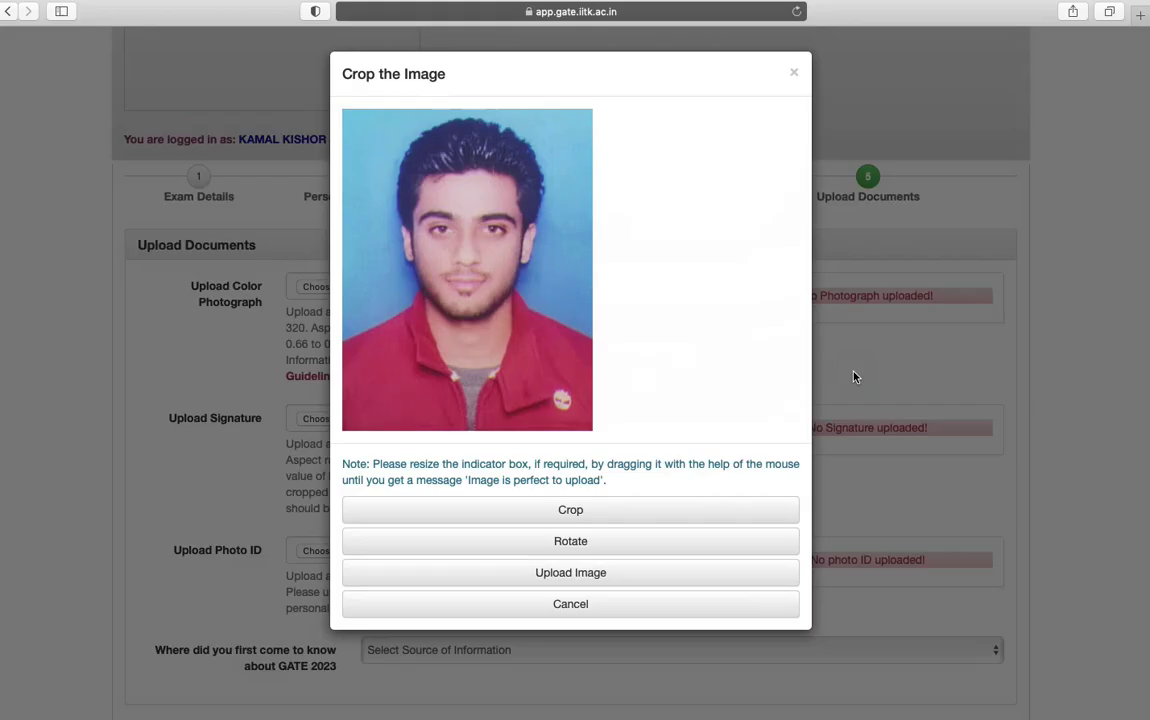
pyautogui.click(599, 574)
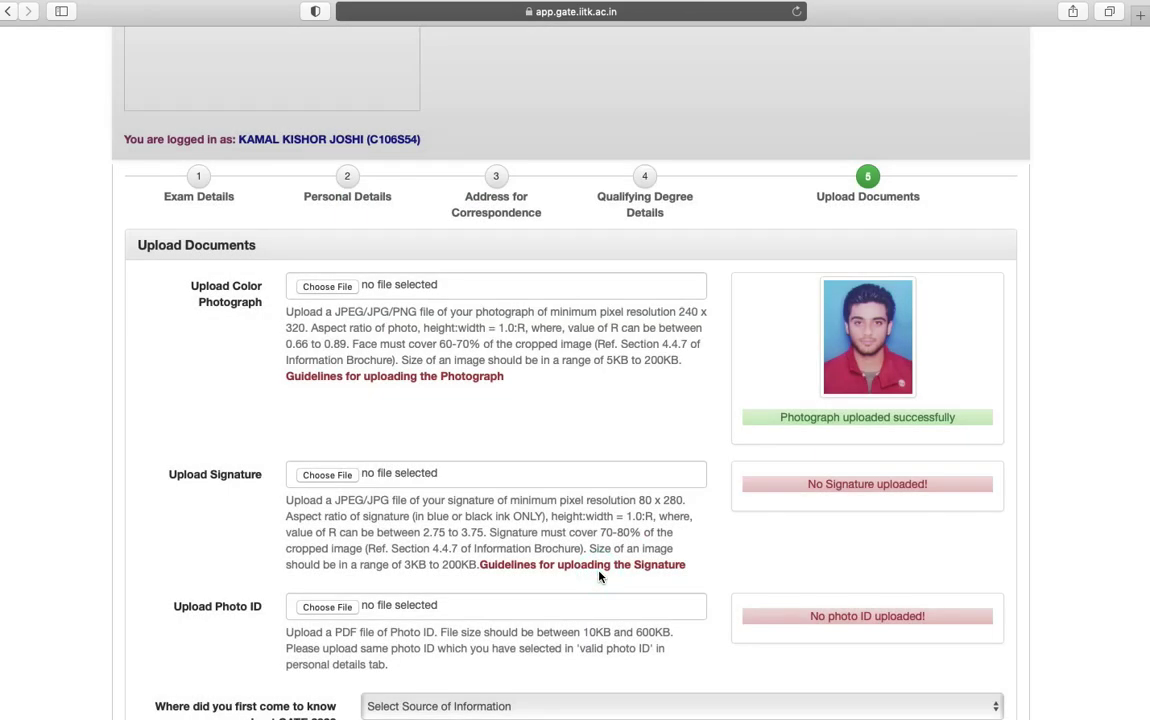
pyautogui.click(328, 475)
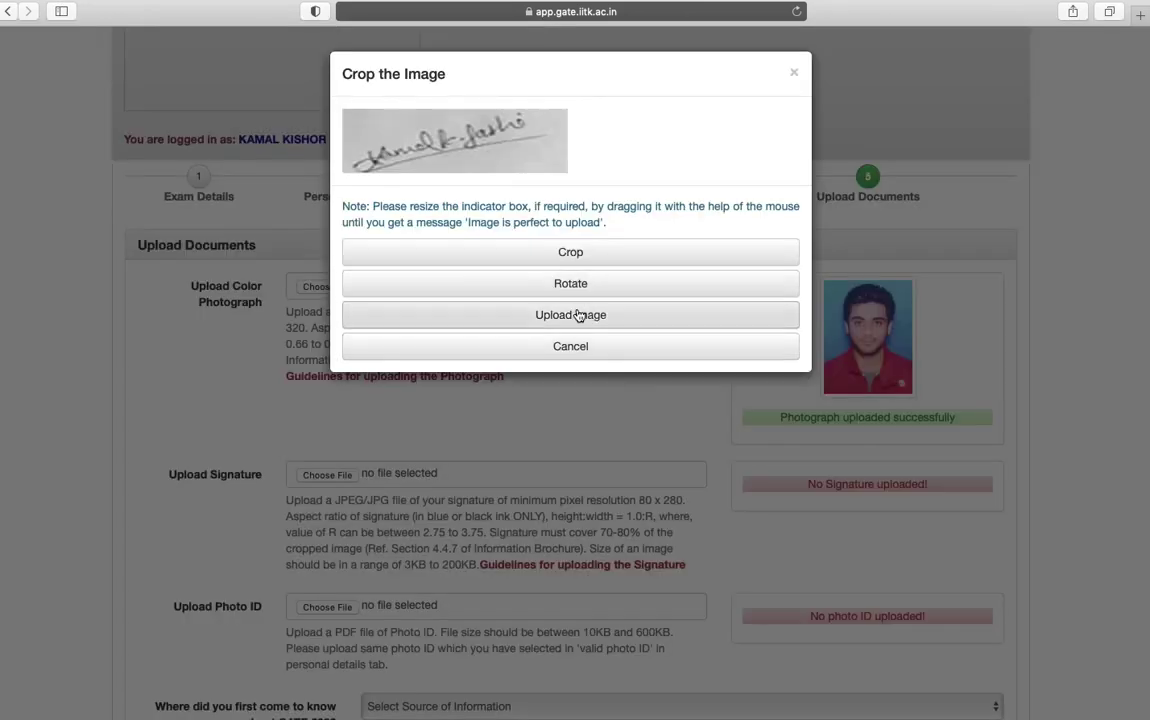
pyautogui.click(588, 314)
# Upload the photo ID document, set the information source to GATE 2023 Poster, and save
pyautogui.scroll(-3, 576, 318)
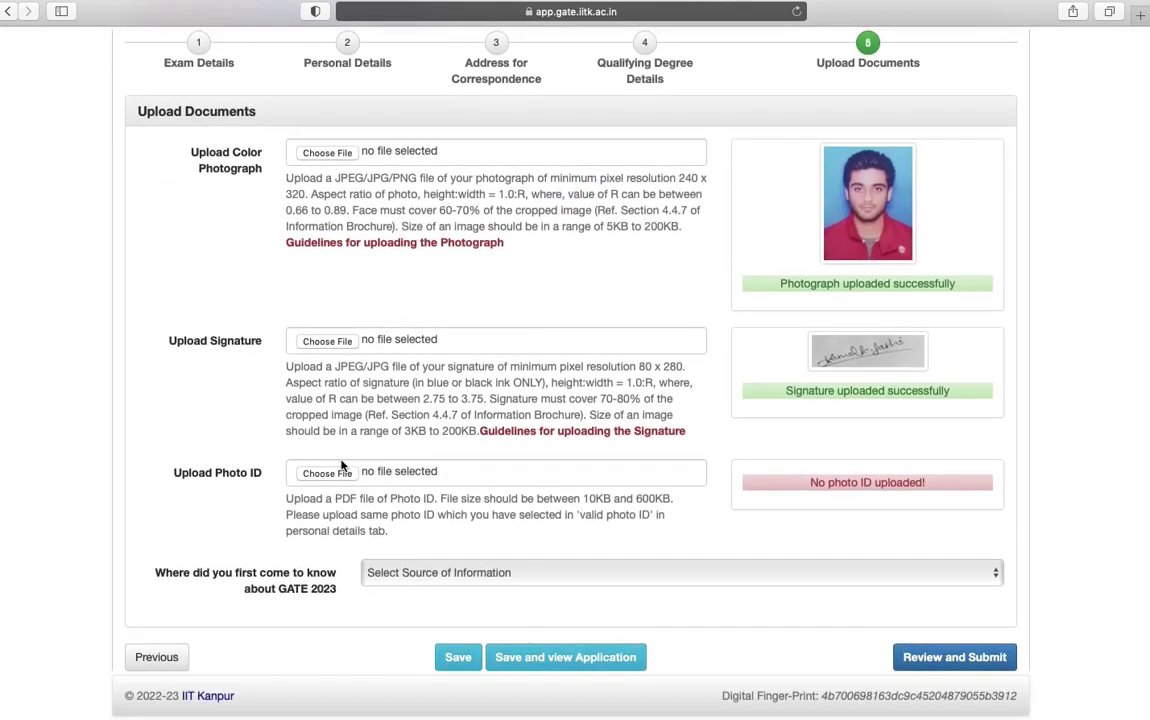
pyautogui.click(327, 473)
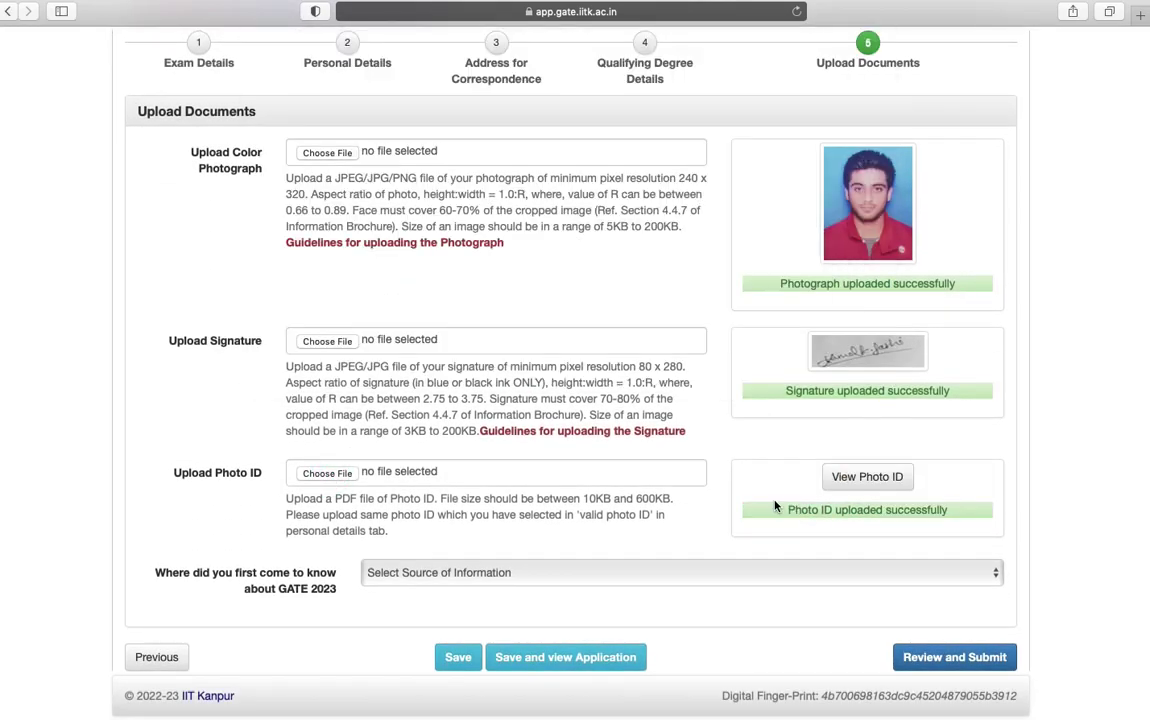
pyautogui.click(650, 575)
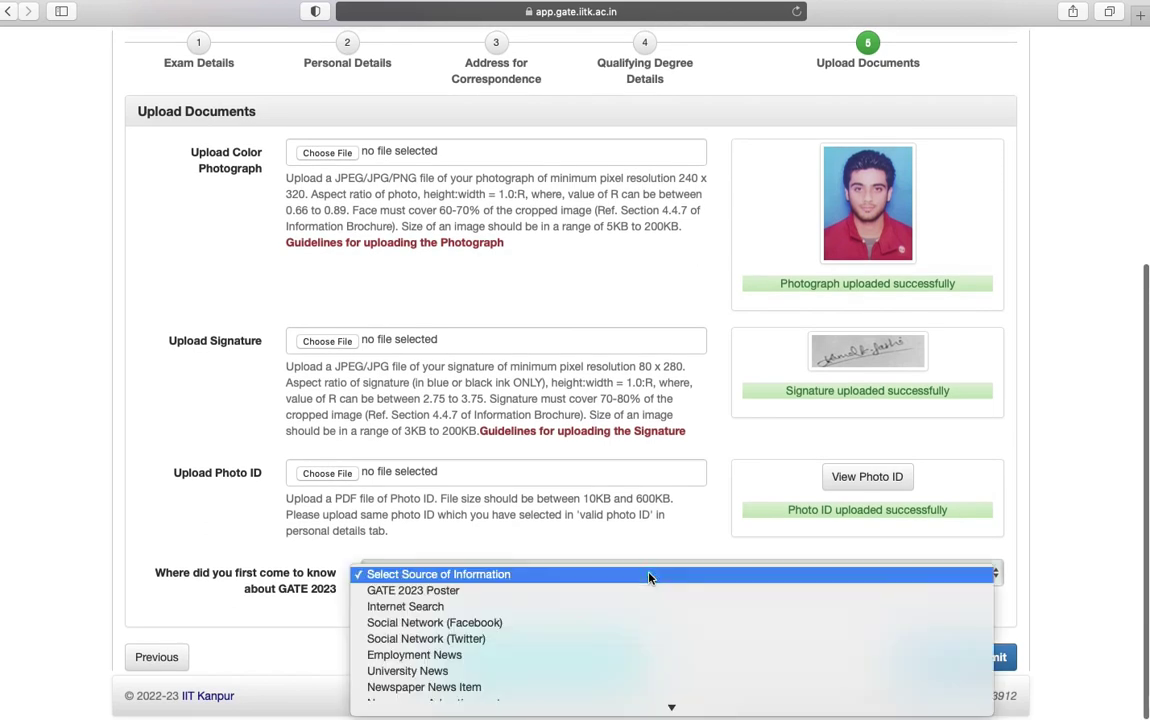
pyautogui.click(623, 597)
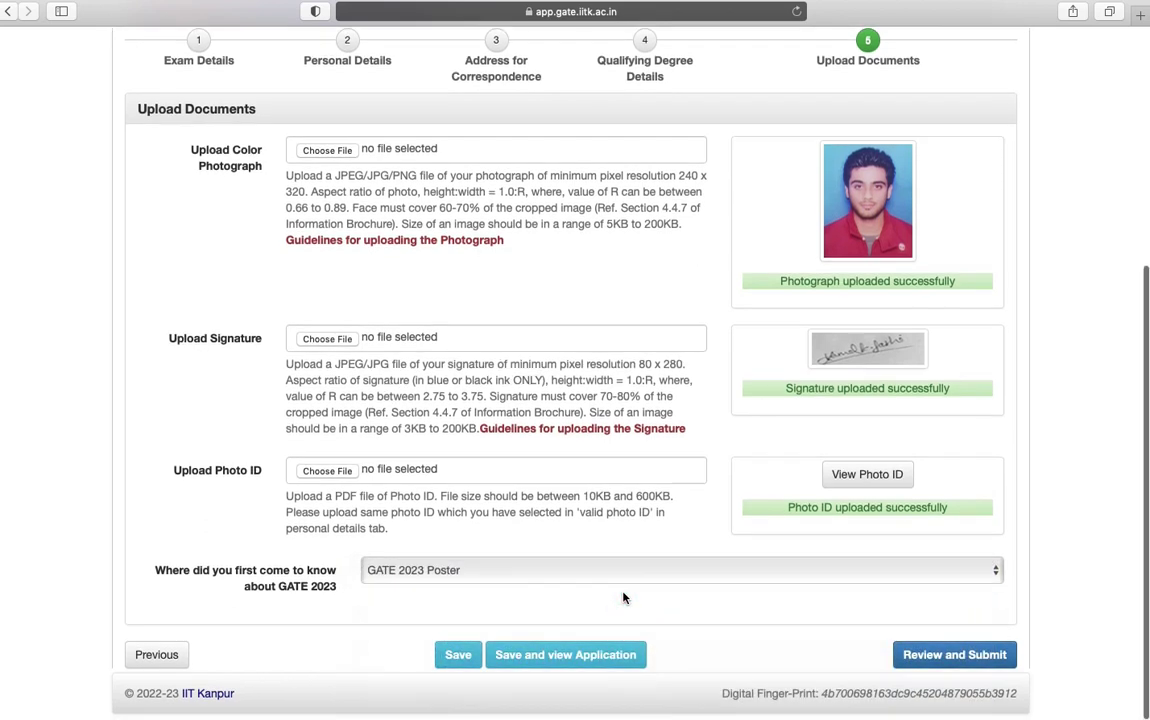
pyautogui.click(458, 657)
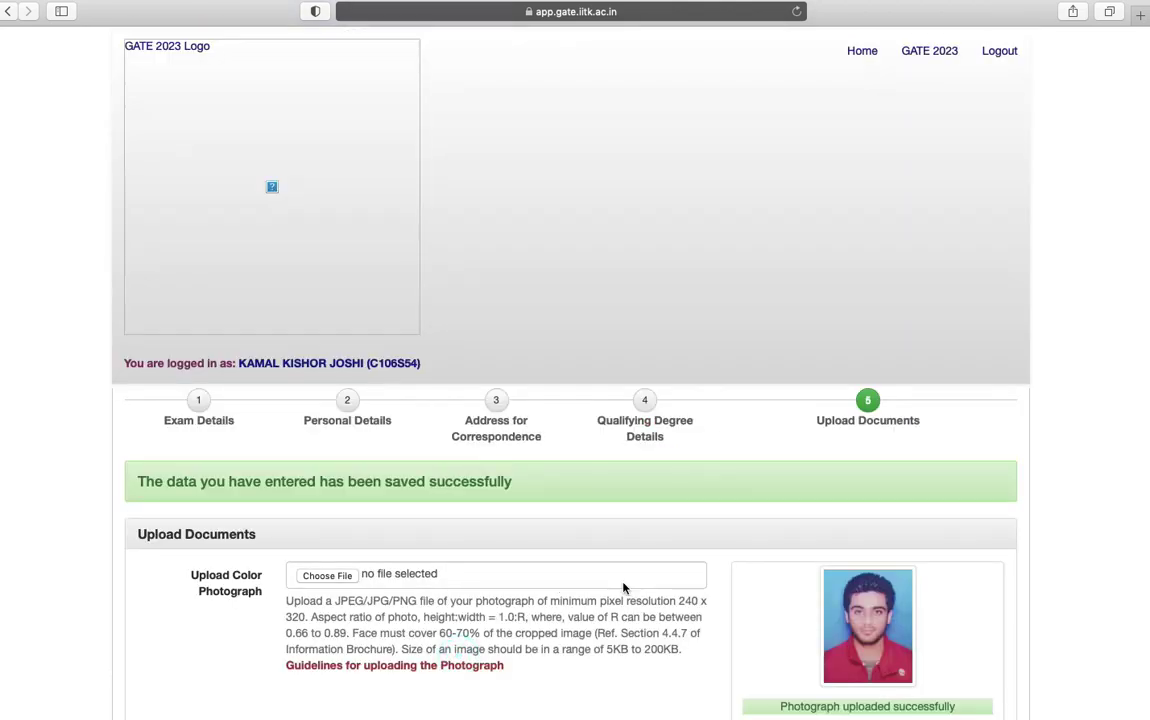
pyautogui.scroll(-5, 623, 588)
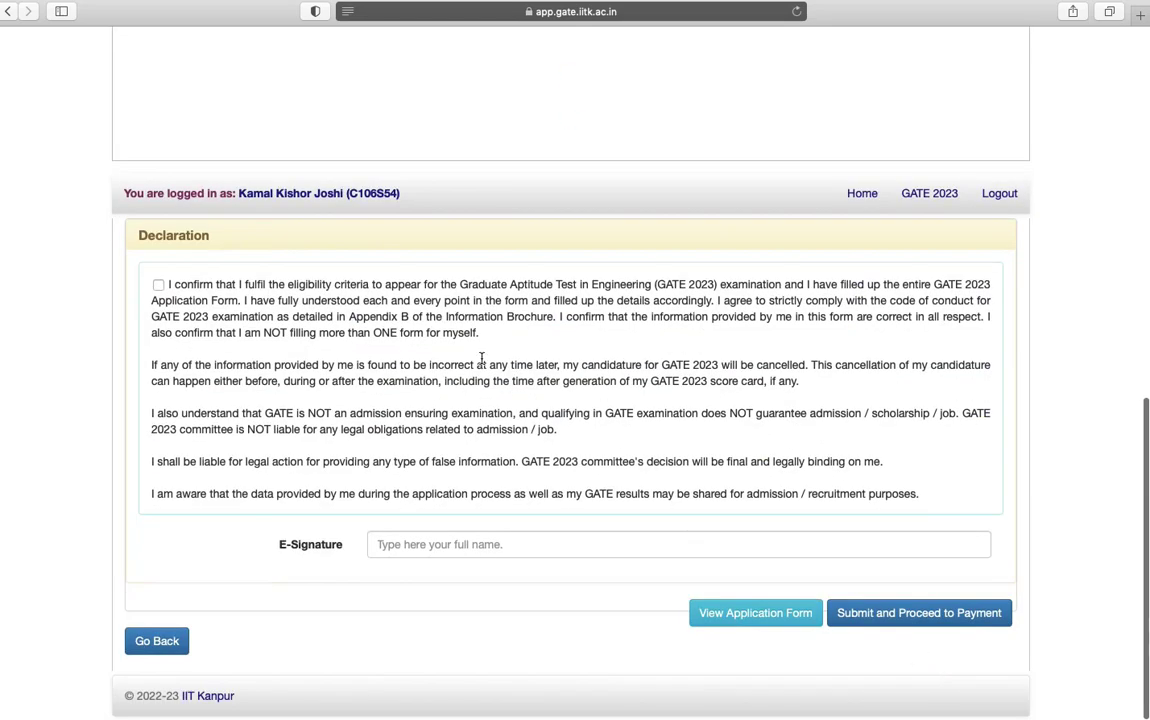
# Tick the eligibility declaration and type the candidate's full name as the e-signature
pyautogui.doubleClick(166, 236)
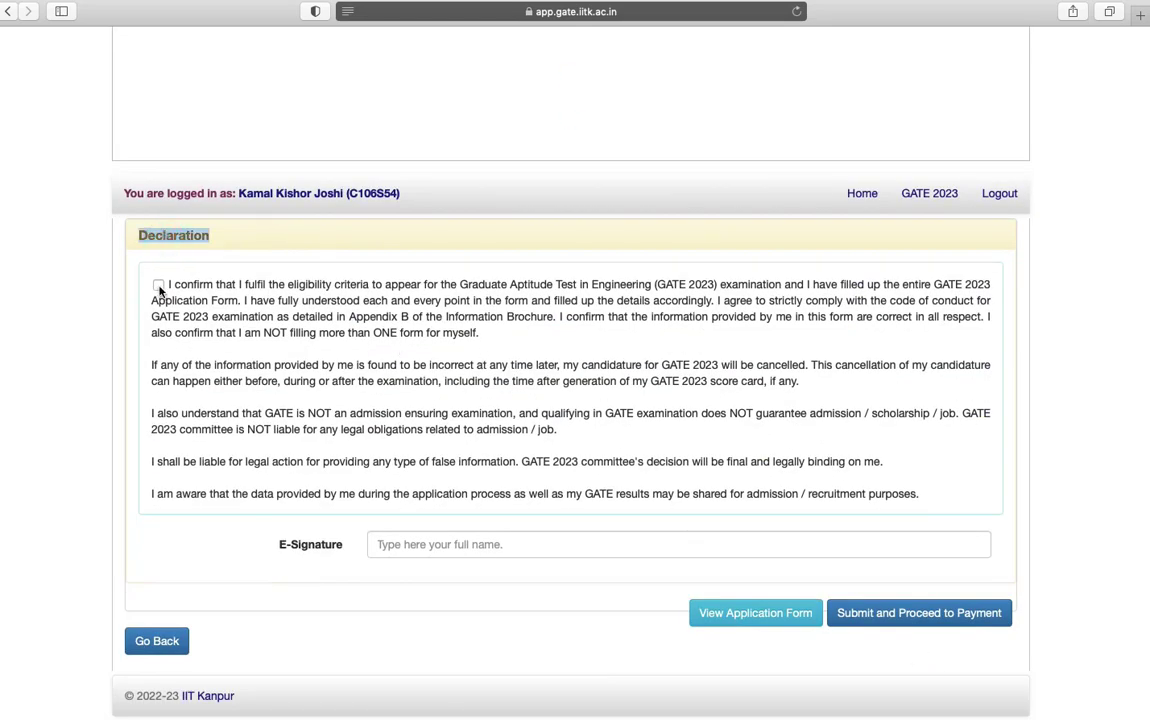
pyautogui.click(158, 285)
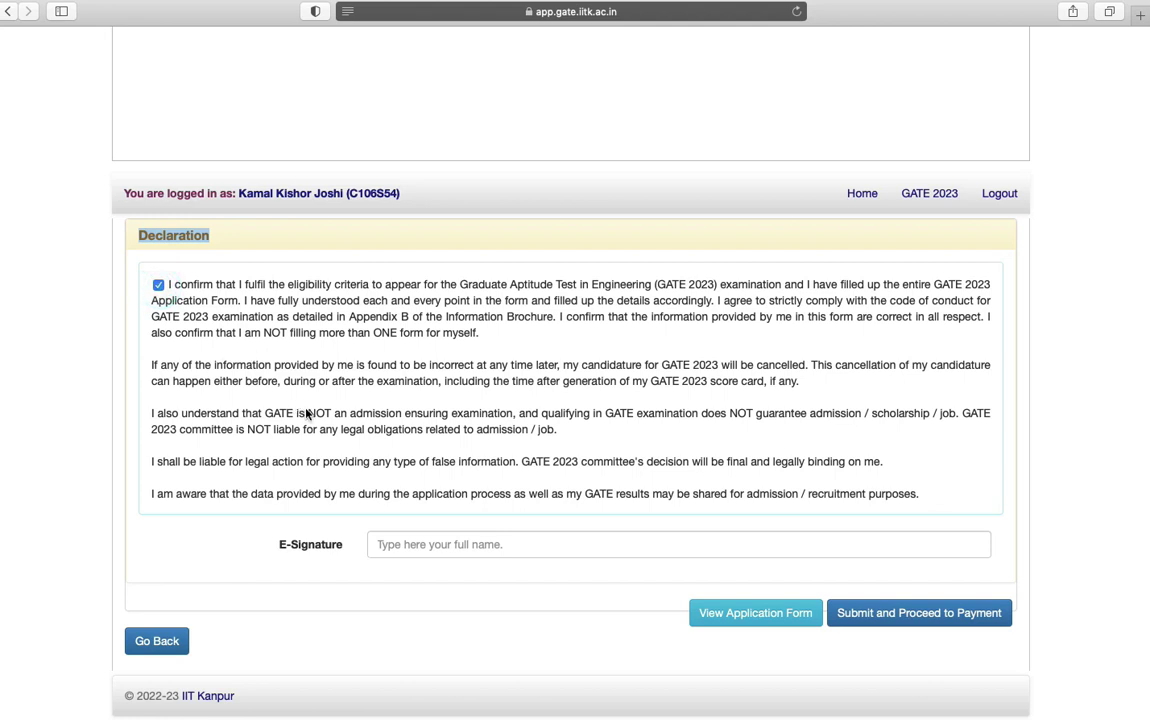
pyautogui.click(404, 545)
pyautogui.write('kama')
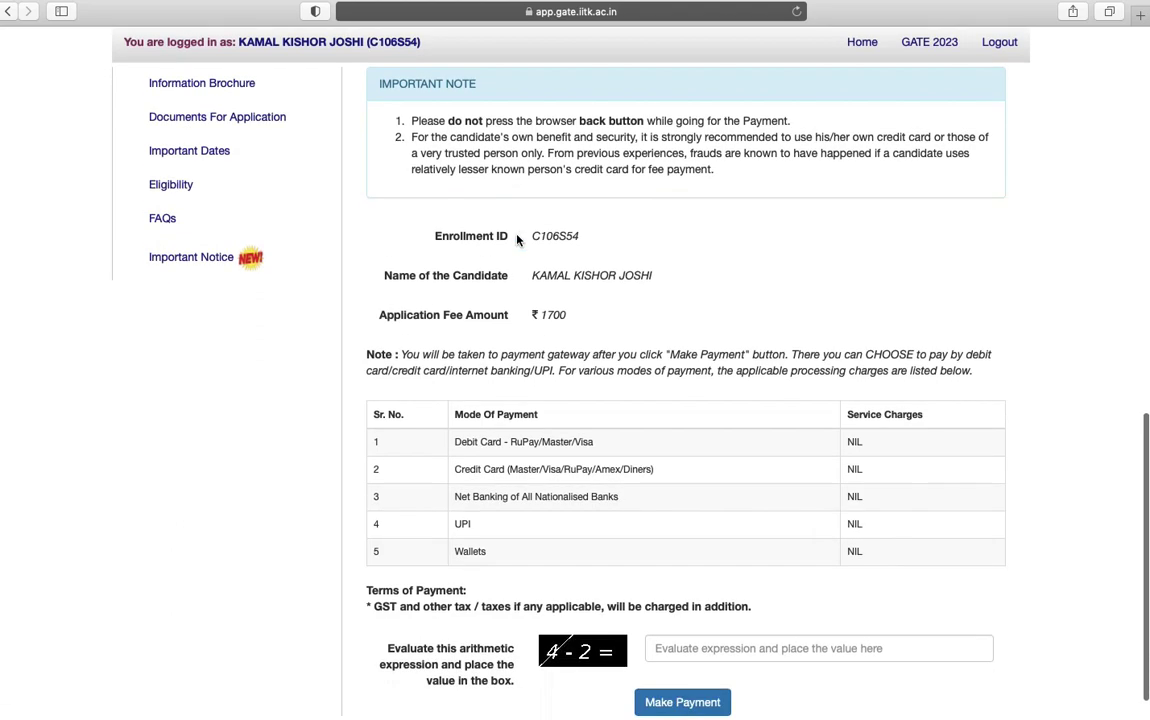
# Check the ₹1,700 fee, answer the arithmetic check with 2, and proceed to the payment gateway
pyautogui.doubleClick(555, 315)
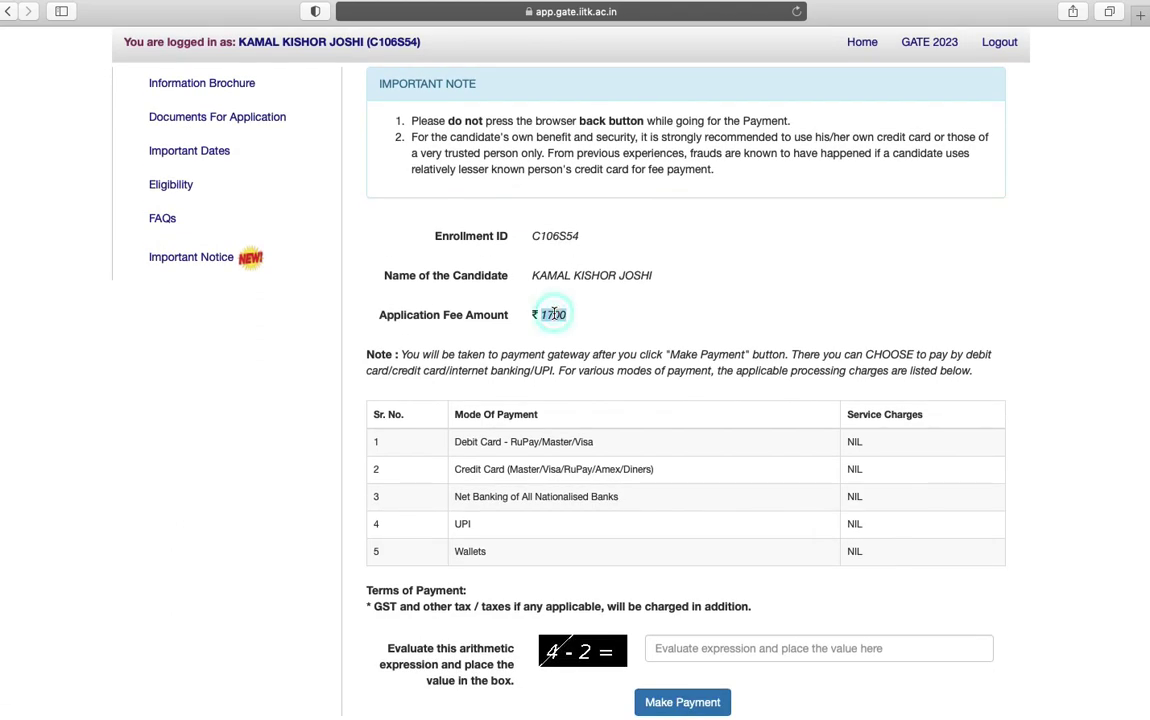
pyautogui.scroll(-1, 642, 311)
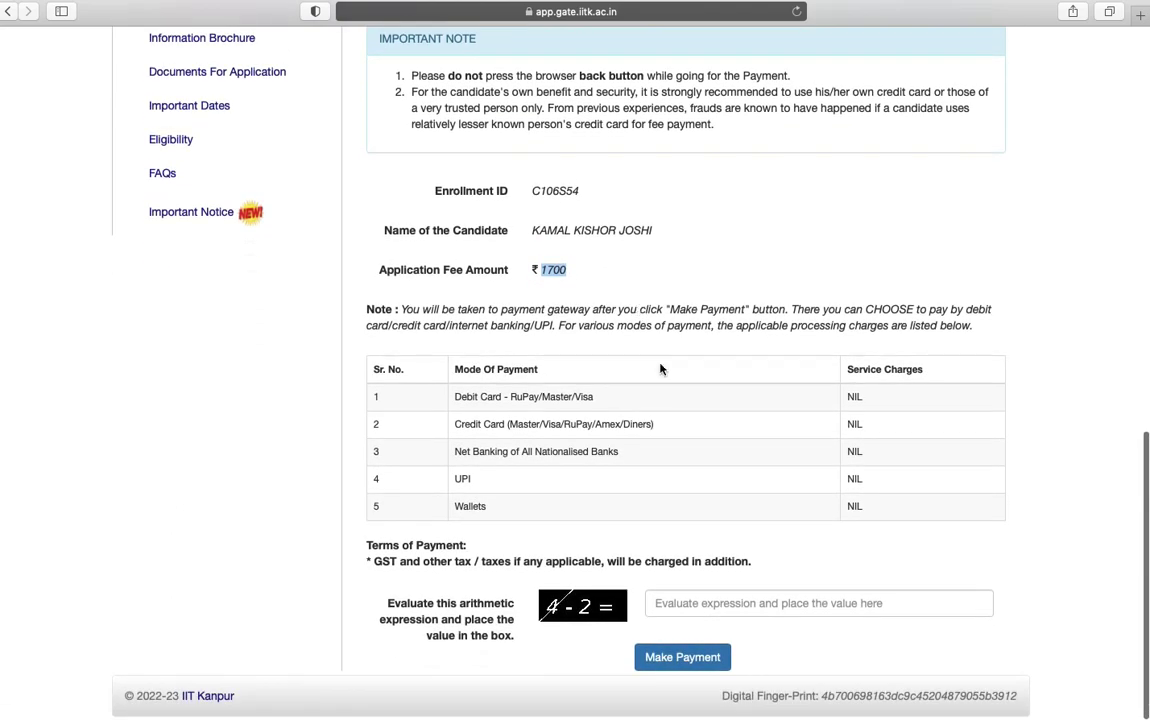
pyautogui.click(673, 604)
pyautogui.write('2')
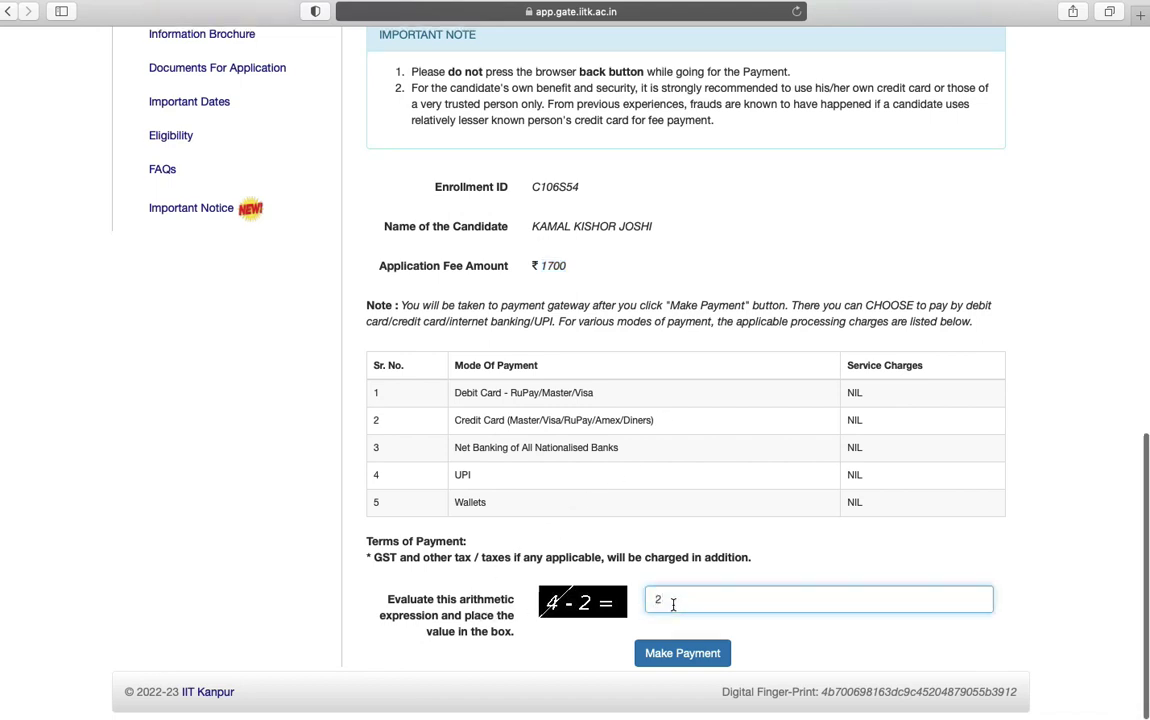
pyautogui.click(675, 660)
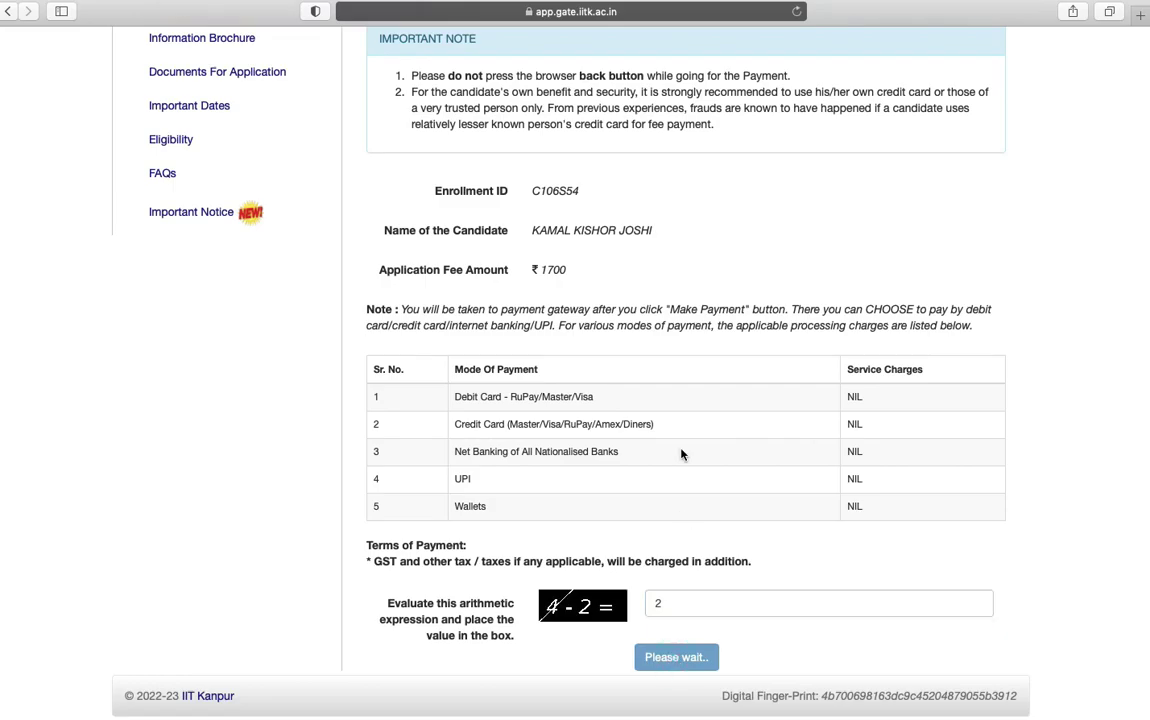